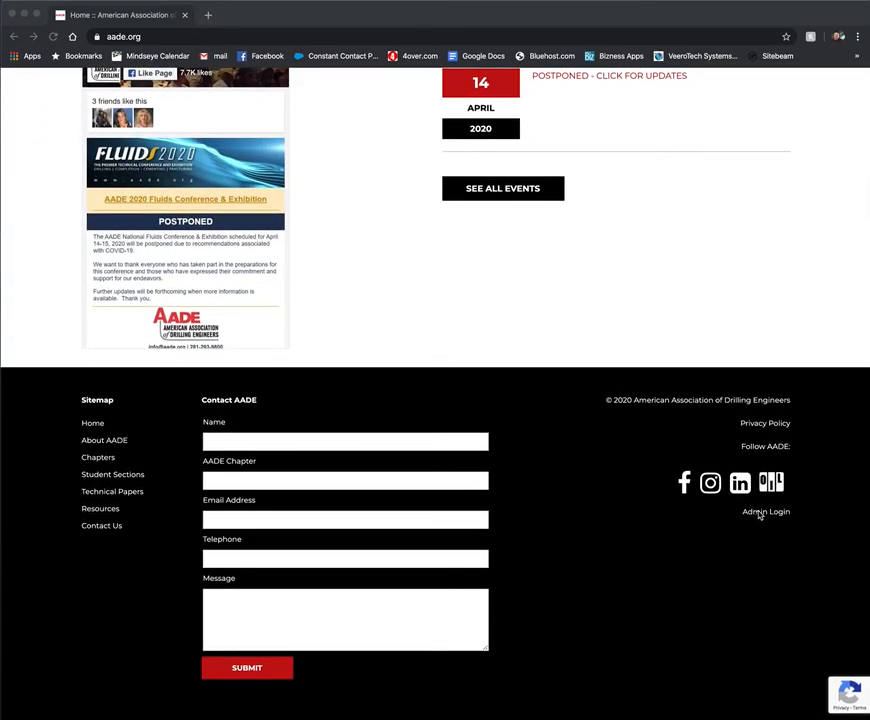
- Sign in to the site's admin login with the chapter's email address and account password, without saving the password in the browser
click(762, 513)
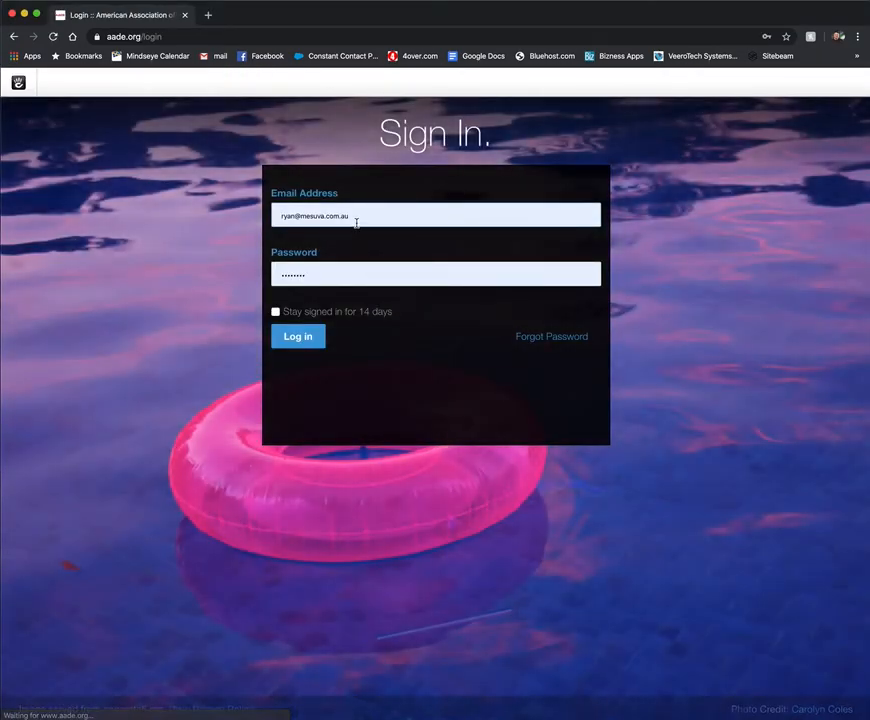
click(356, 217)
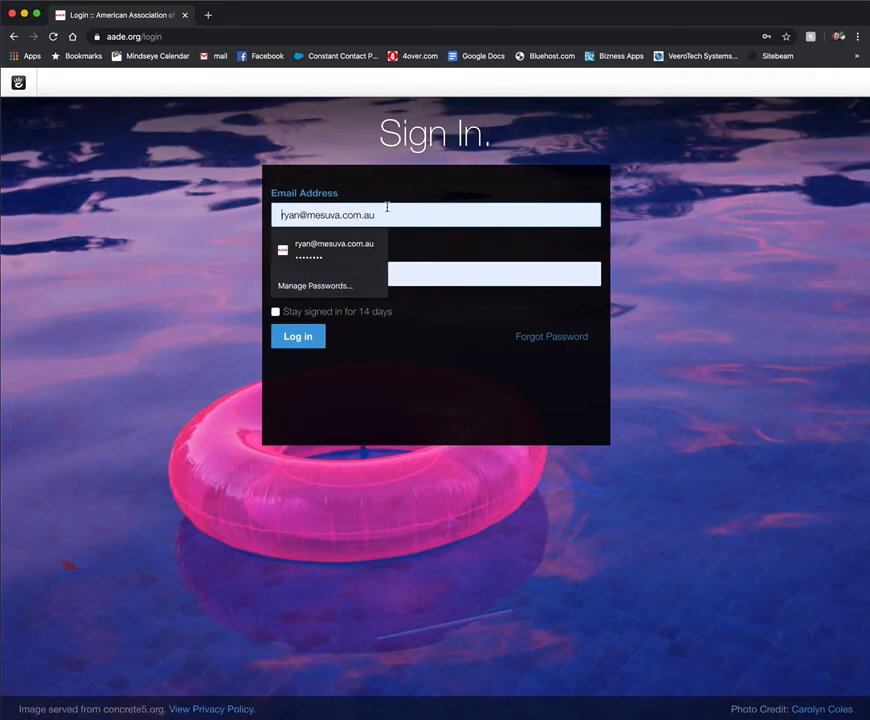
triple_click(387, 207)
key(super+v)
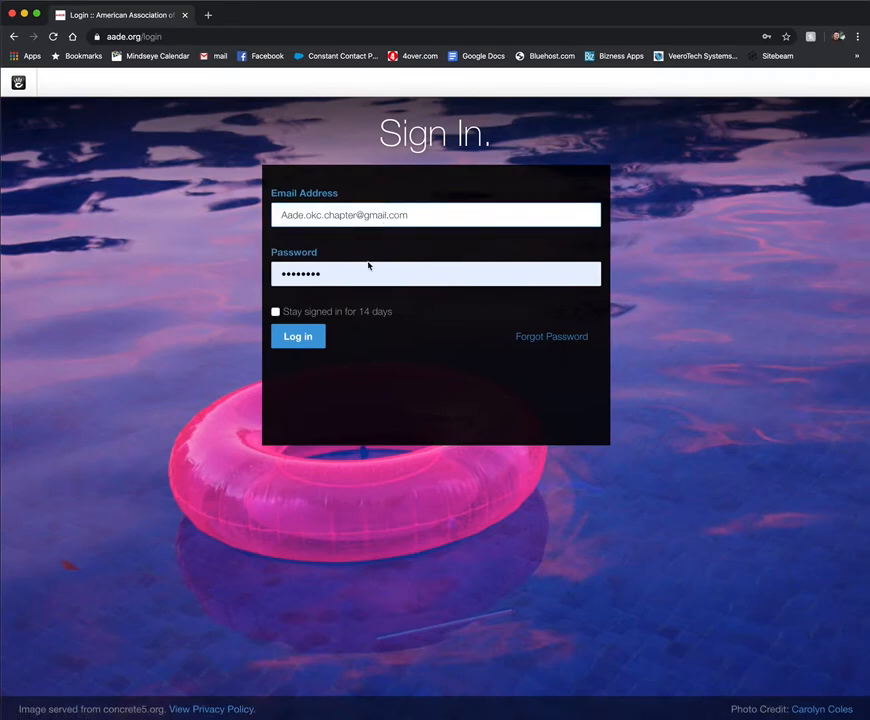
triple_click(359, 281)
text(••)
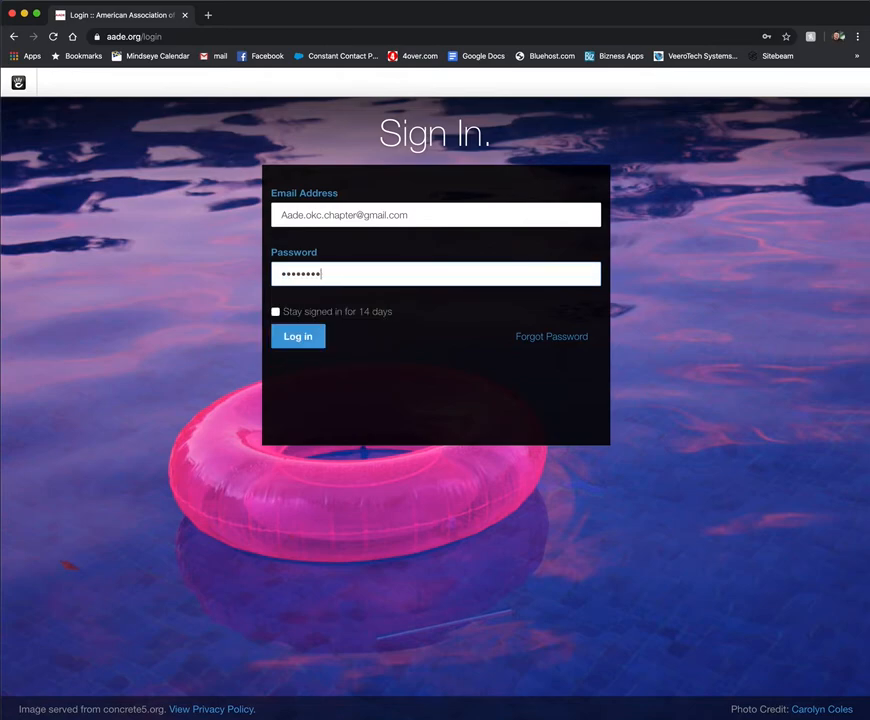
click(306, 345)
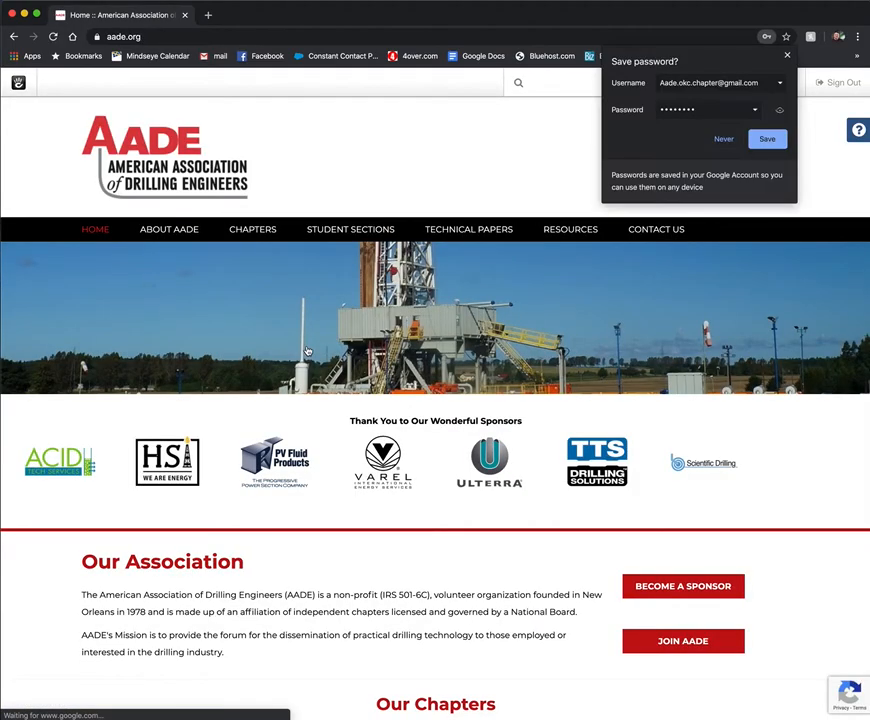
click(787, 55)
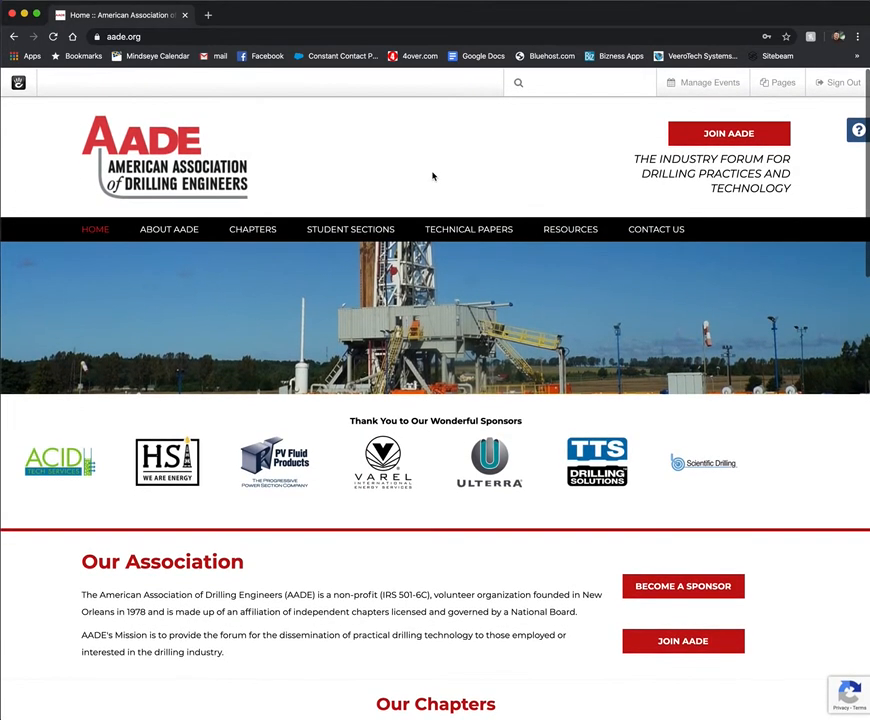
- Open the Mid-Continent chapter's page and view its calendar for March 2020
mouse_move(252, 232)
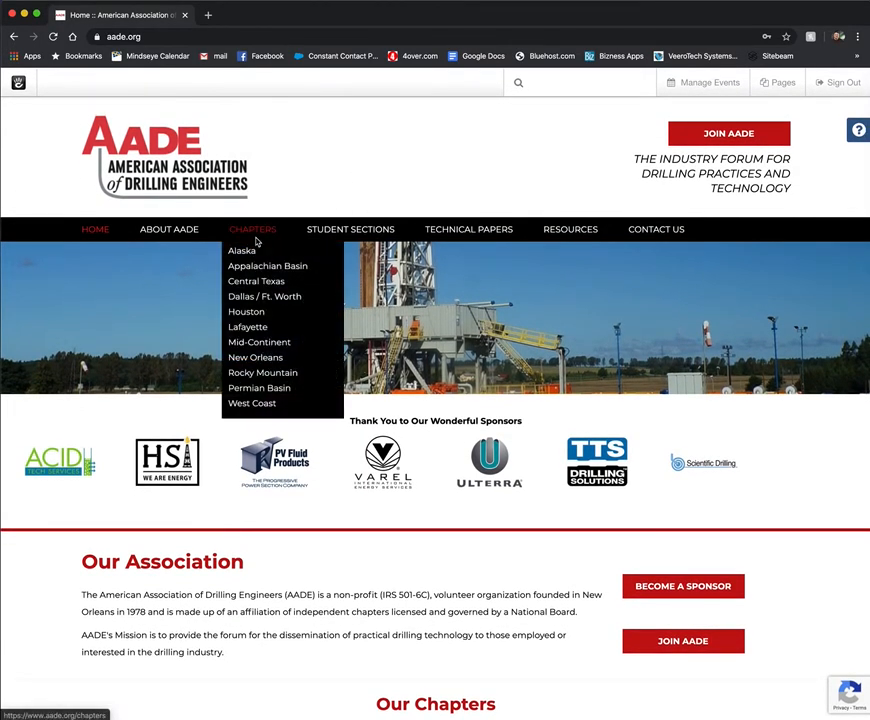
click(258, 342)
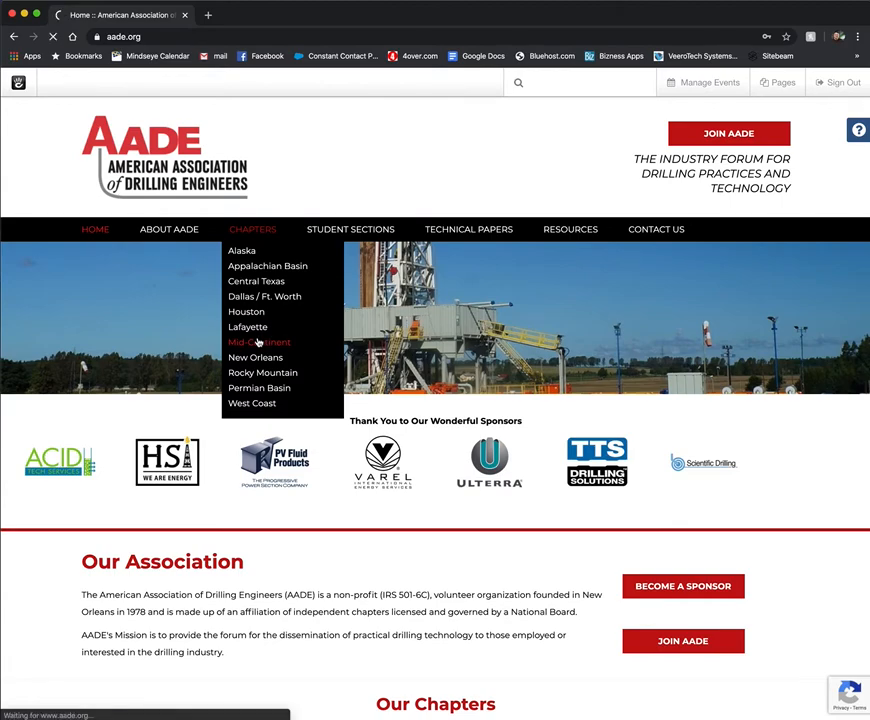
scroll(330, 431, down, 3)
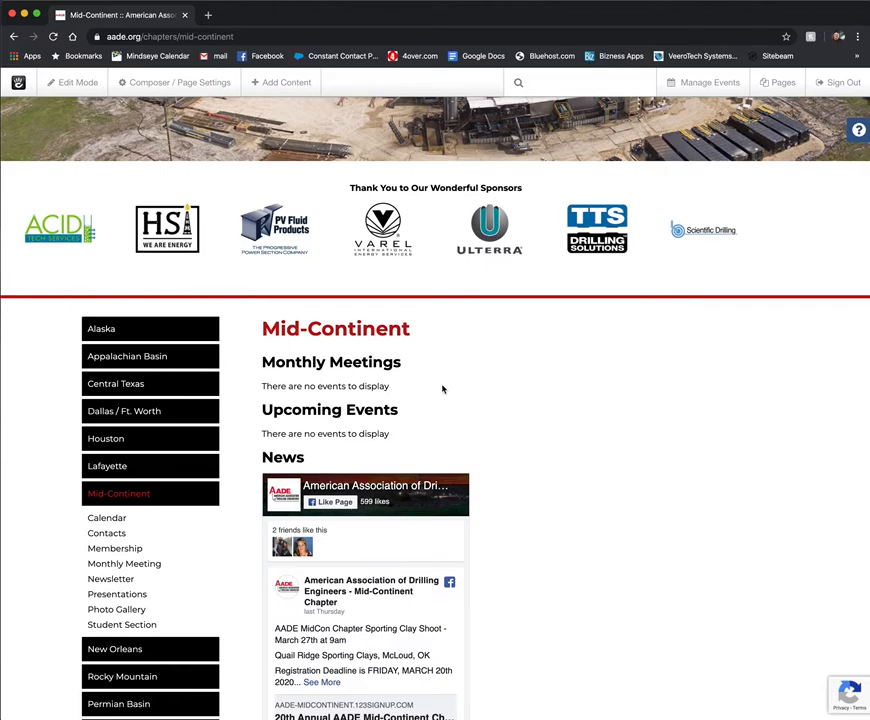
click(118, 519)
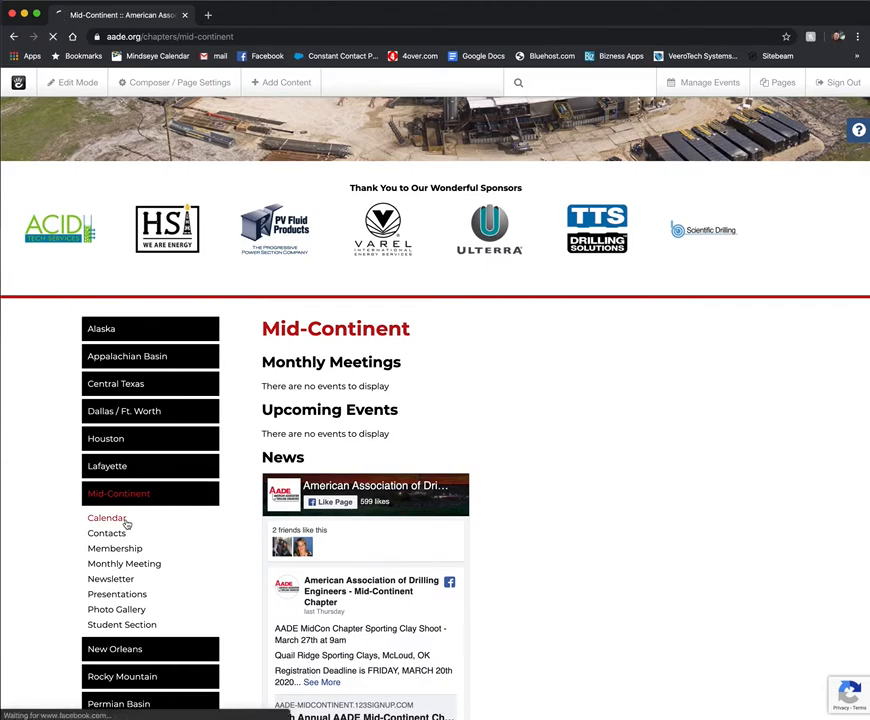
scroll(545, 505, down, 5)
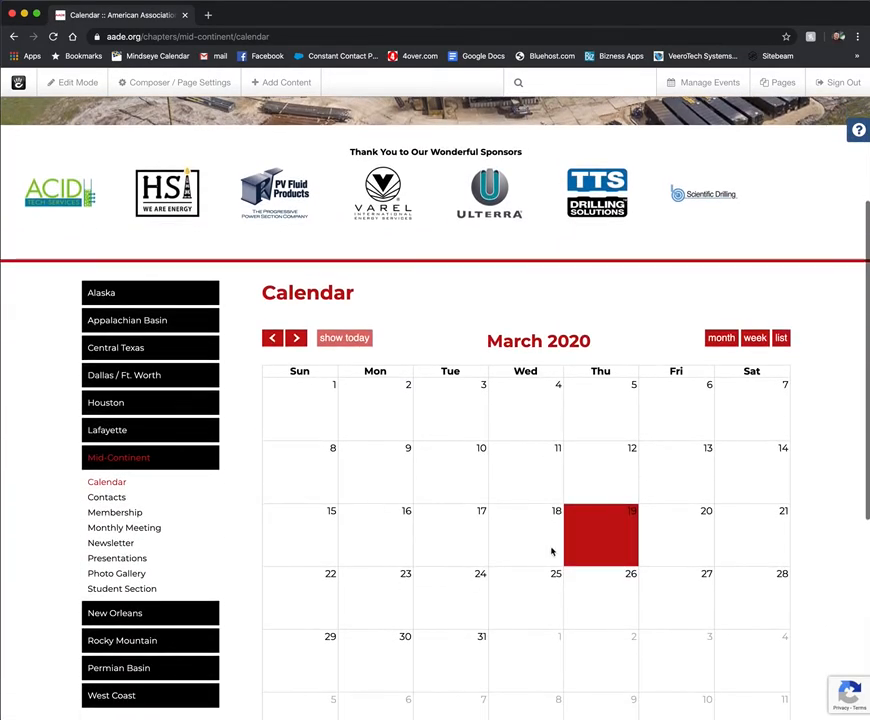
scroll(542, 443, up, 1)
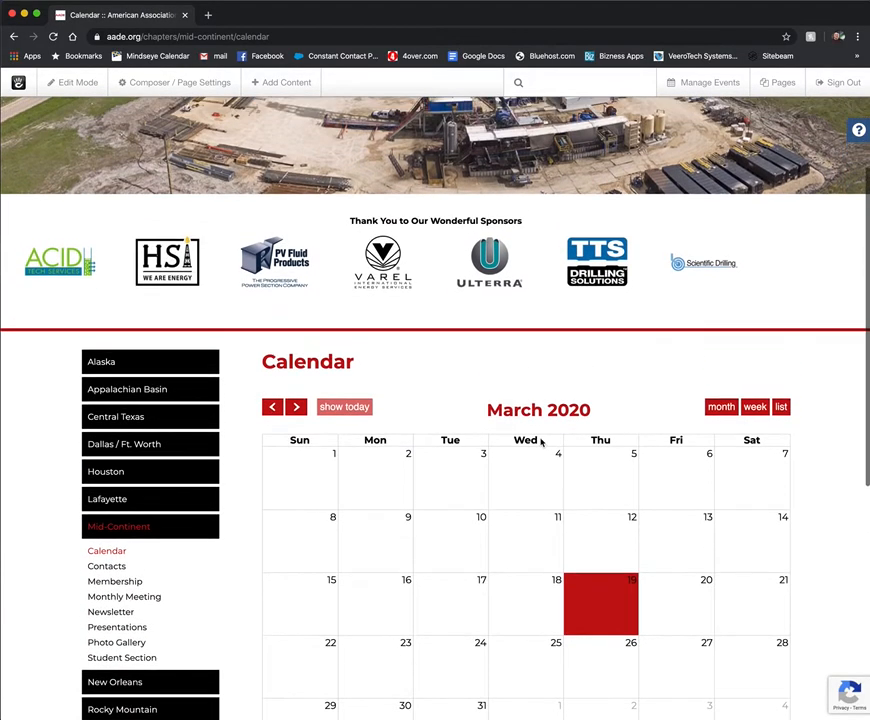
- Open the event manager, start creating a new event and review the fields of its form
click(695, 84)
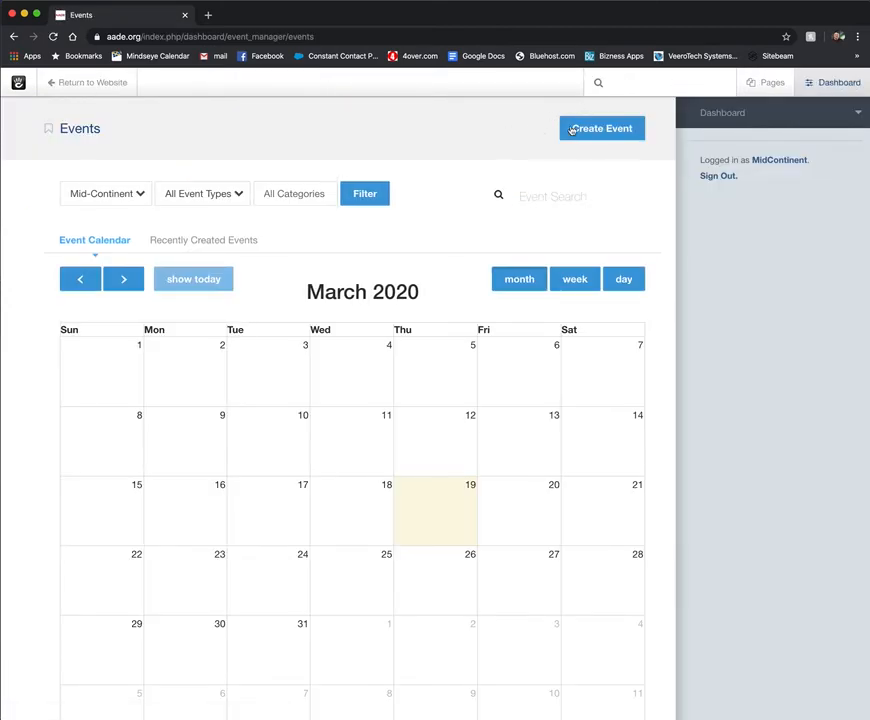
click(614, 129)
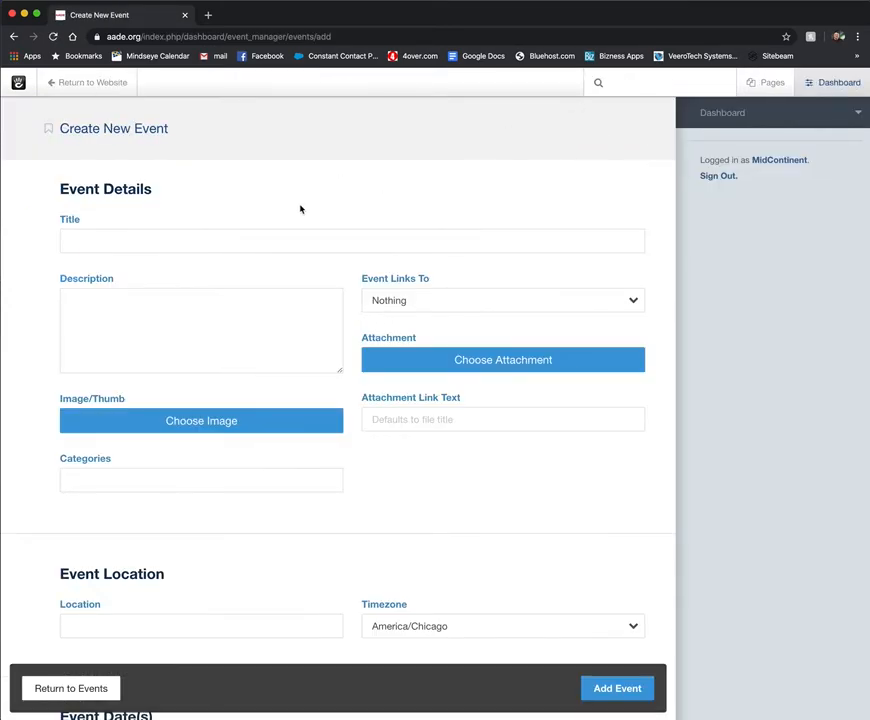
scroll(293, 215, down, 2)
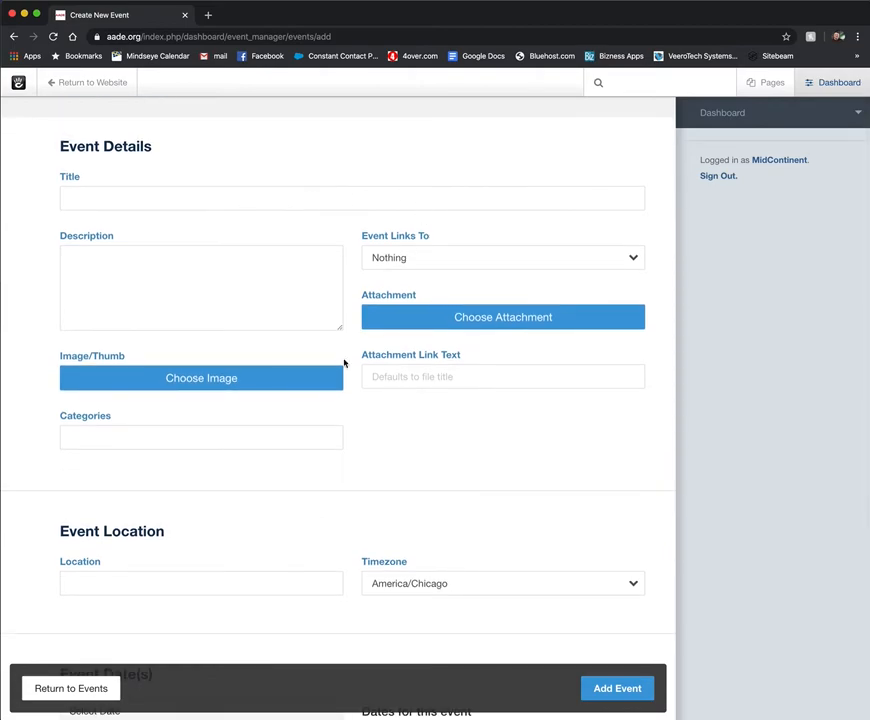
scroll(360, 487, down, 5)
scroll(360, 487, down, 2)
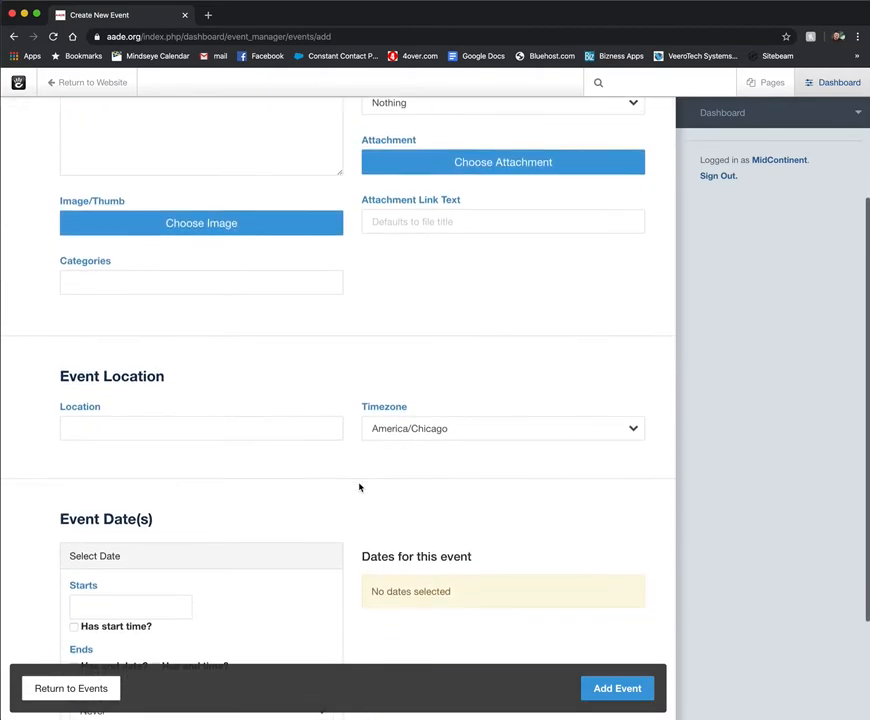
scroll(360, 487, up, 1)
scroll(360, 487, up, 6)
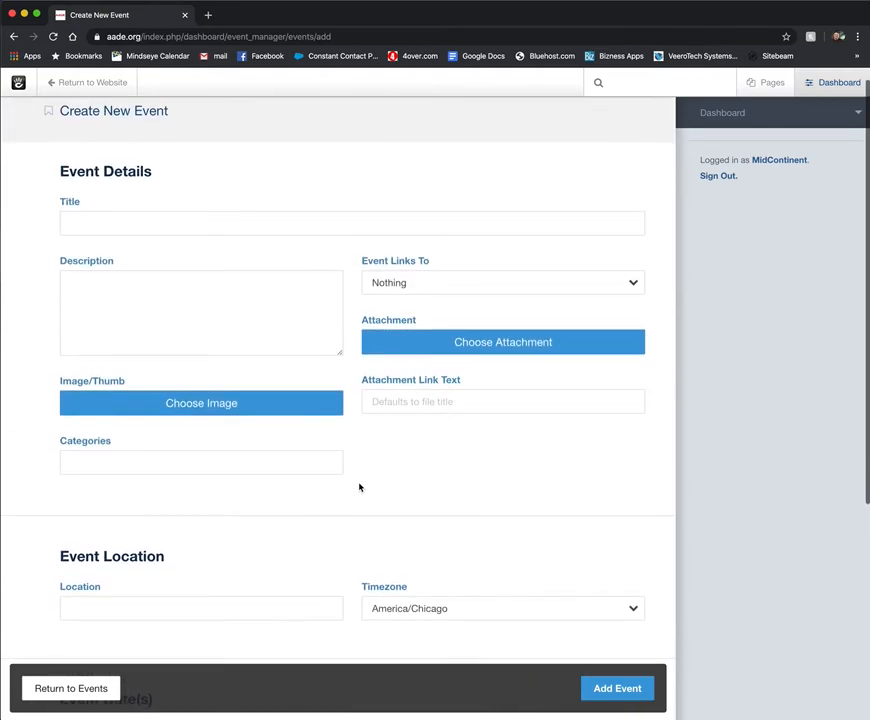
- Title the event "Mid Con Fishing Tournament" and copy the same text into its description
click(151, 221)
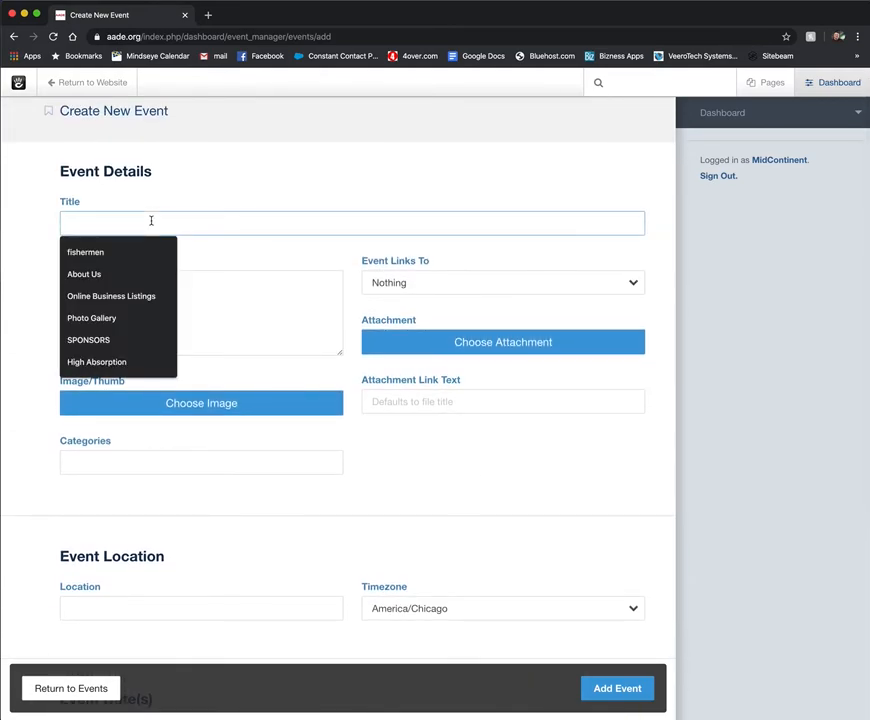
text(Mid)
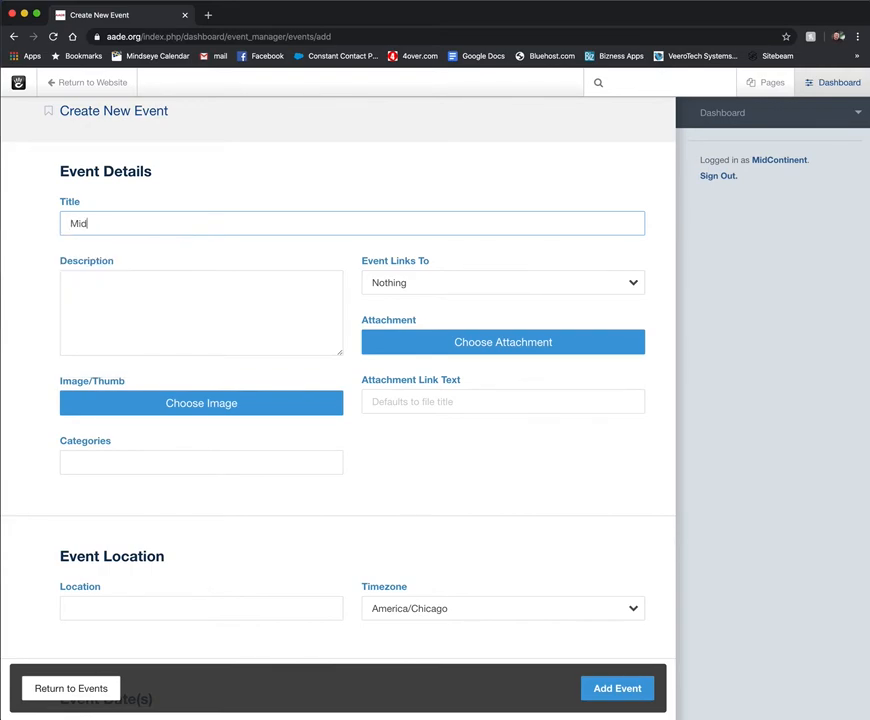
key(BackSpace)
text(d Con Fishing Tournament)
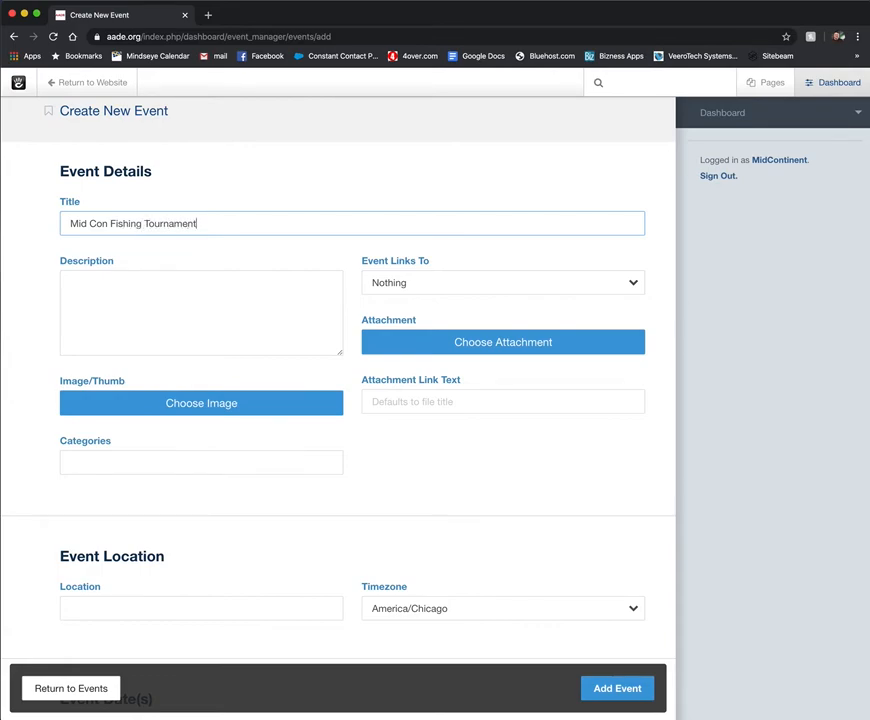
triple_click(228, 224)
key(ctrl+c)
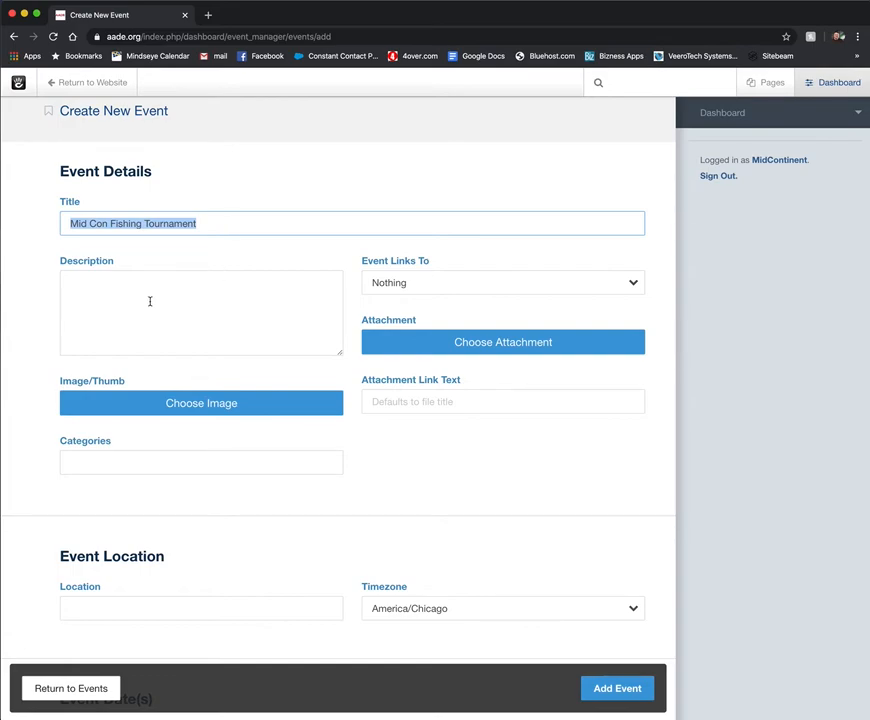
click(100, 298)
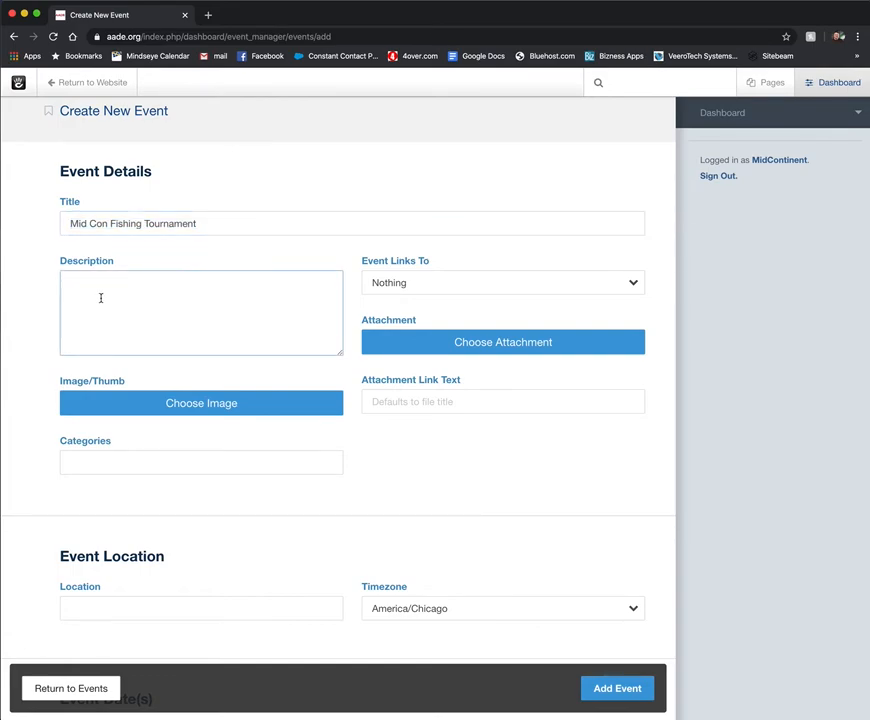
key(ctrl+v)
- Assign the event to the Featured Events category
click(121, 462)
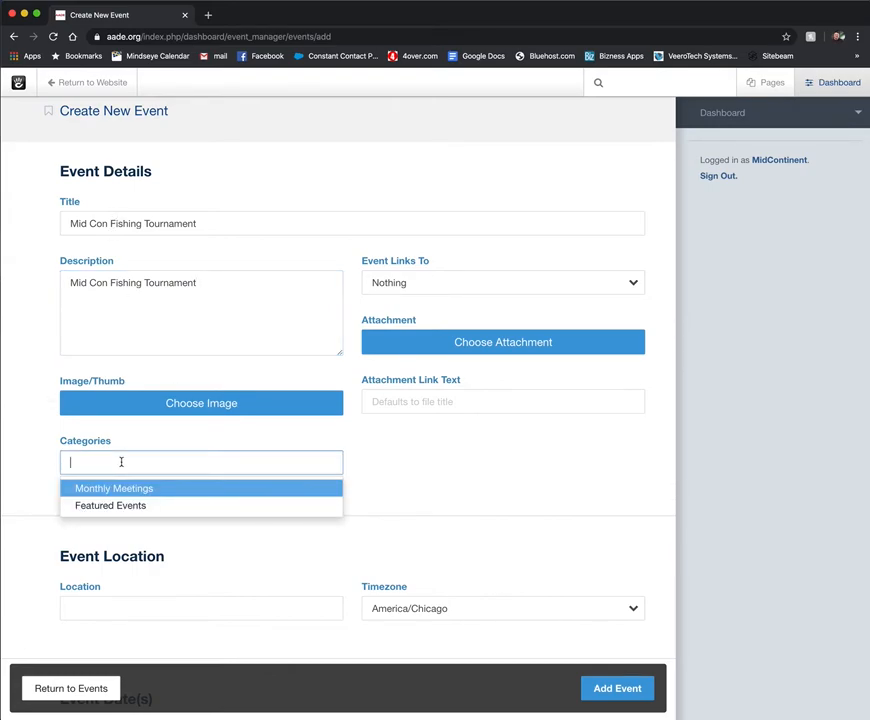
click(100, 510)
click(41, 461)
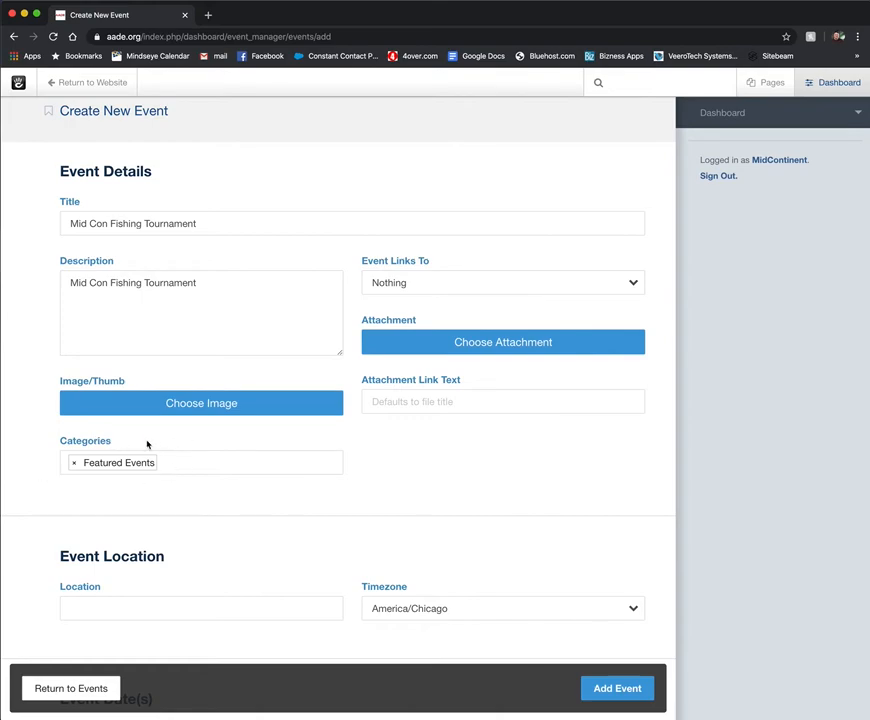
scroll(282, 447, down, 3)
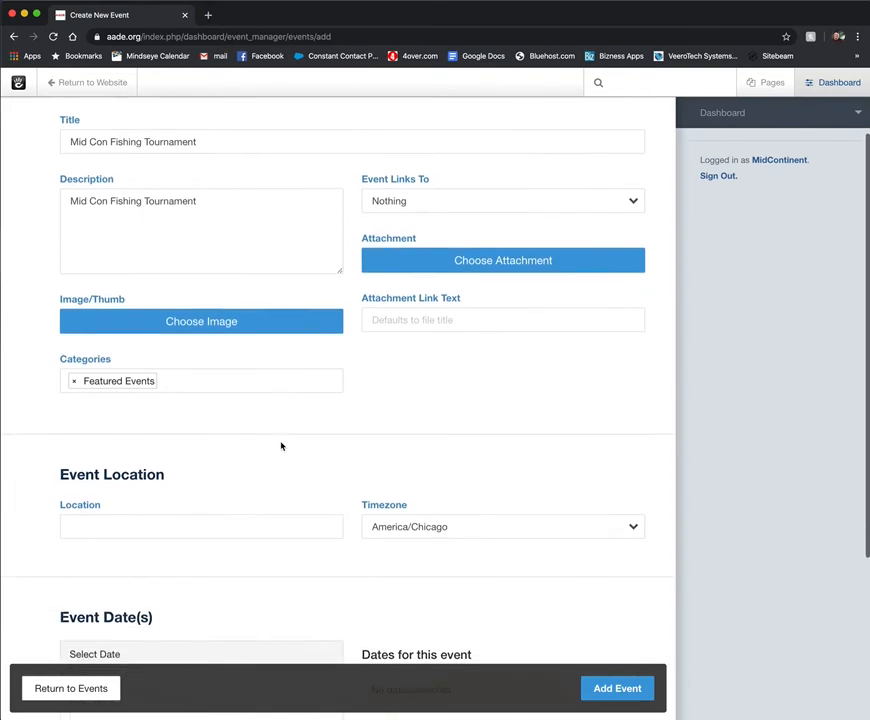
scroll(281, 446, down, 2)
click(138, 466)
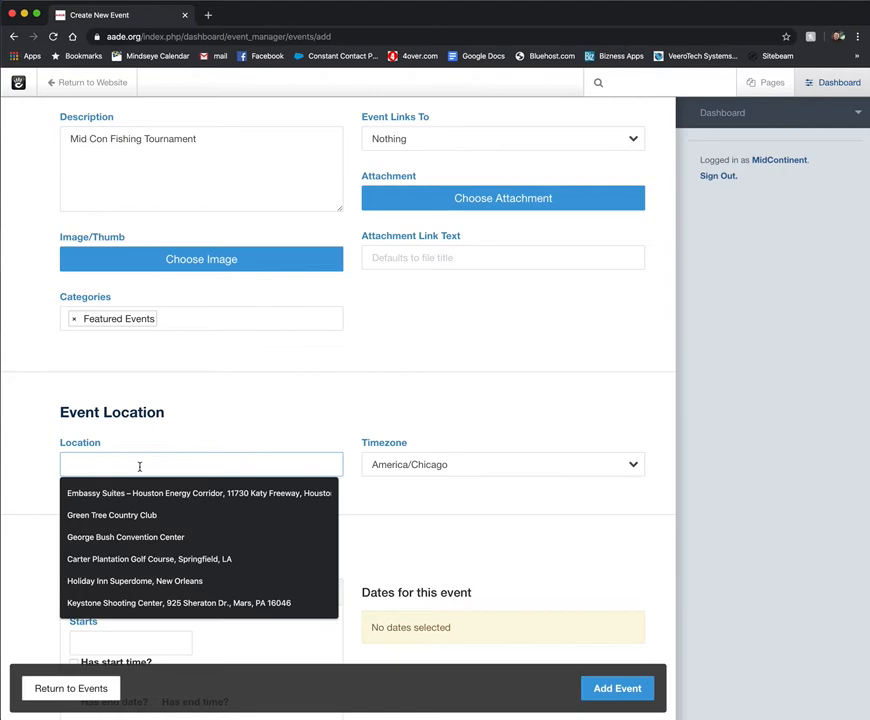
click(31, 464)
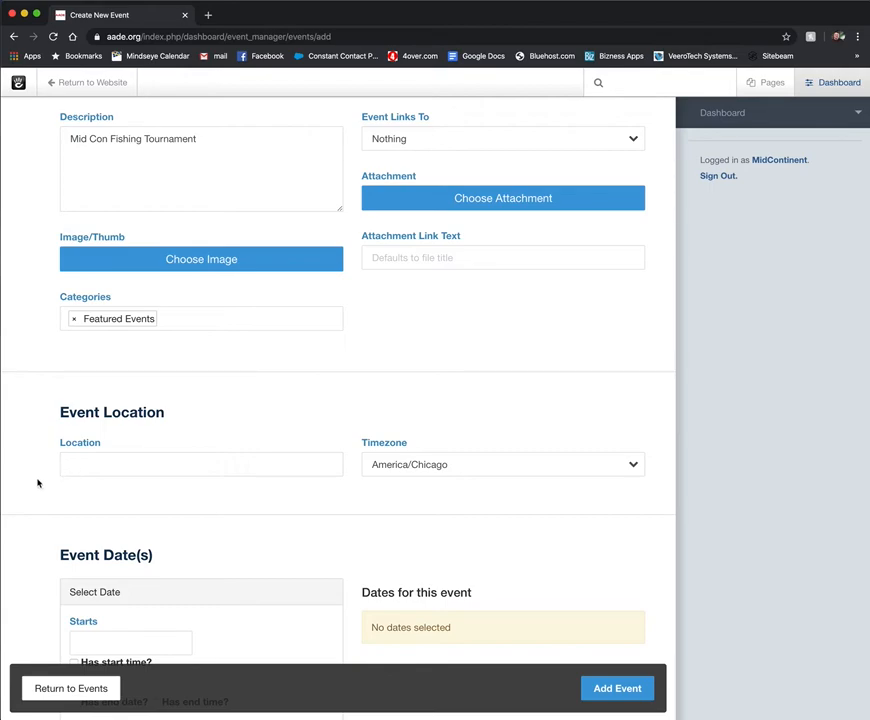
- Set the event's start date to 3/21/20 and add it to the event's dates
scroll(37, 483, down, 5)
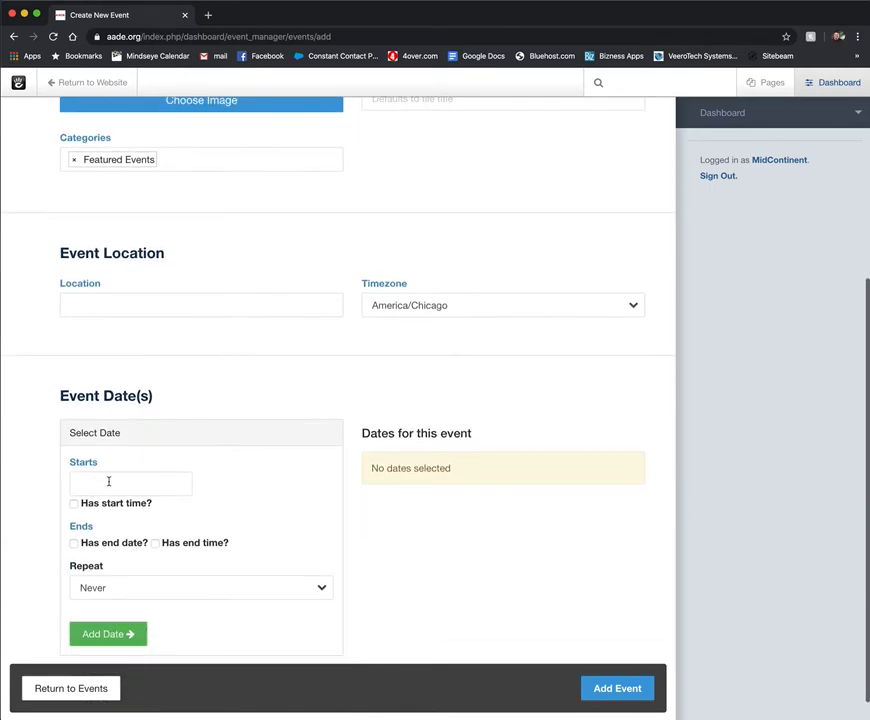
click(108, 481)
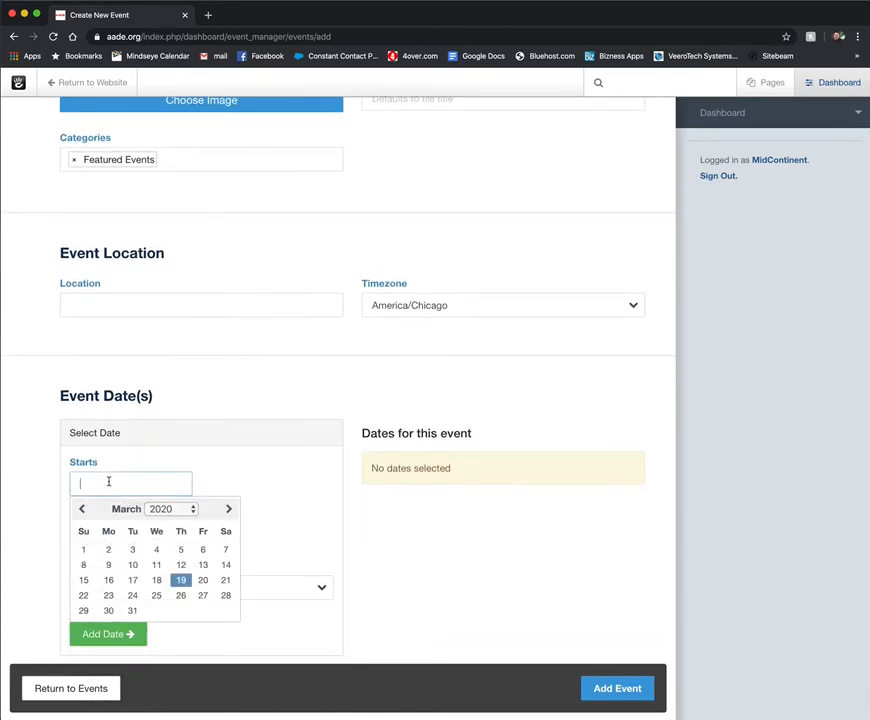
click(225, 580)
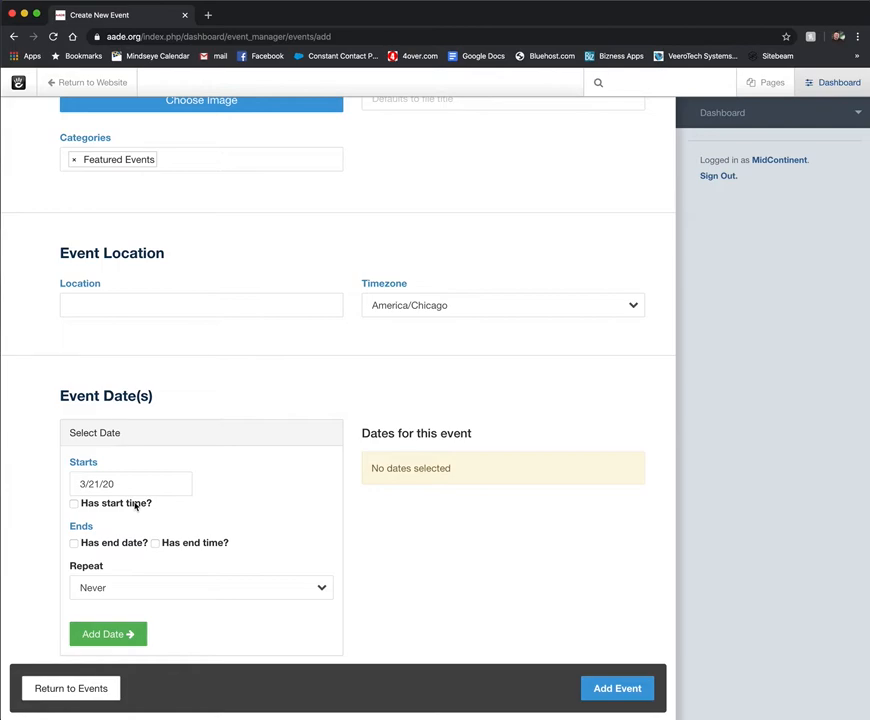
scroll(115, 525, down, 1)
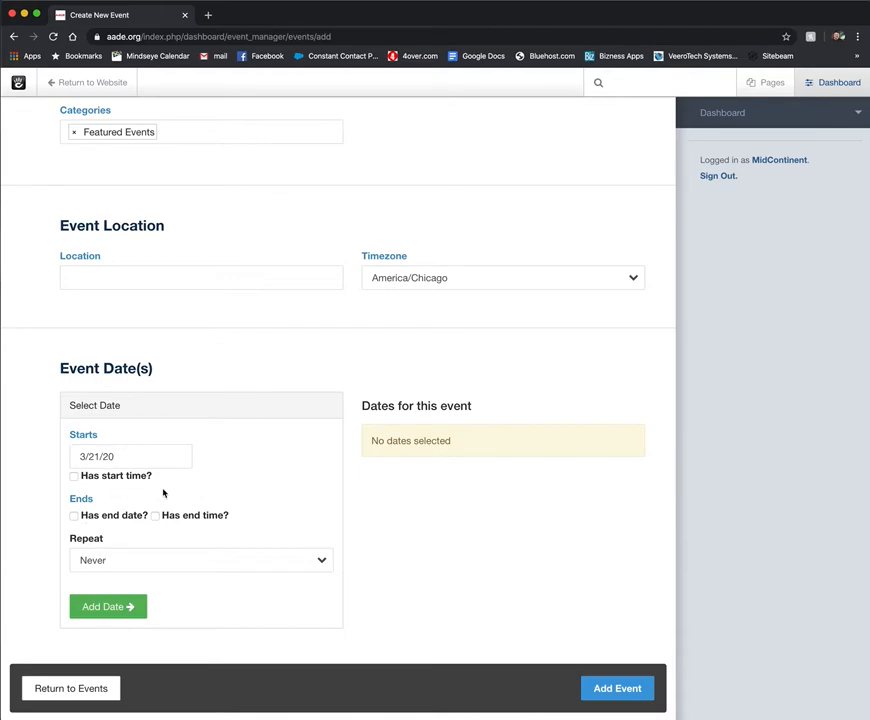
click(115, 607)
- Make the fishing tournament event link to a URL
scroll(406, 508, up, 4)
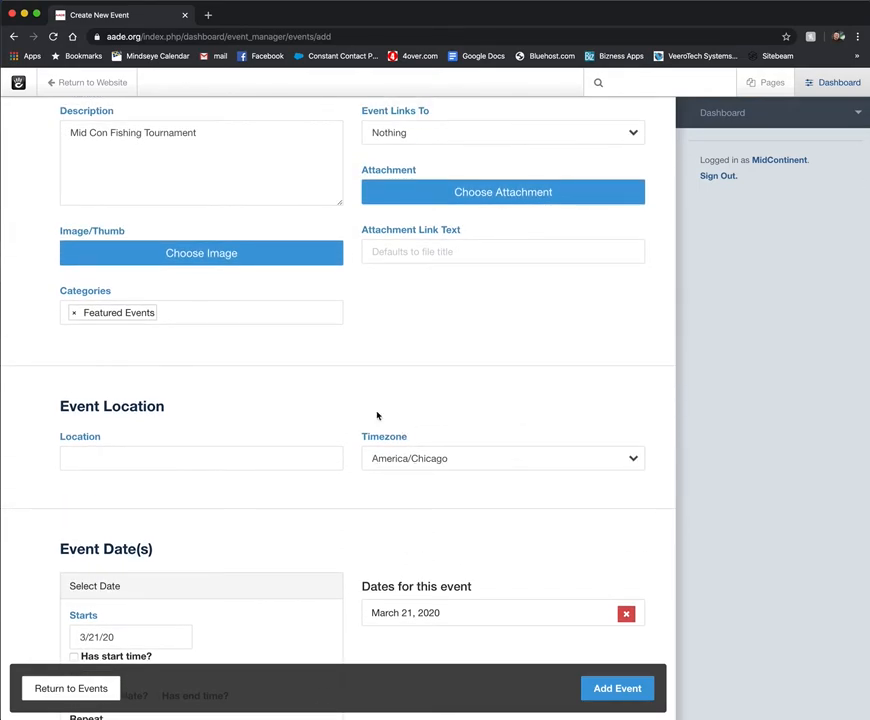
scroll(418, 417, up, 4)
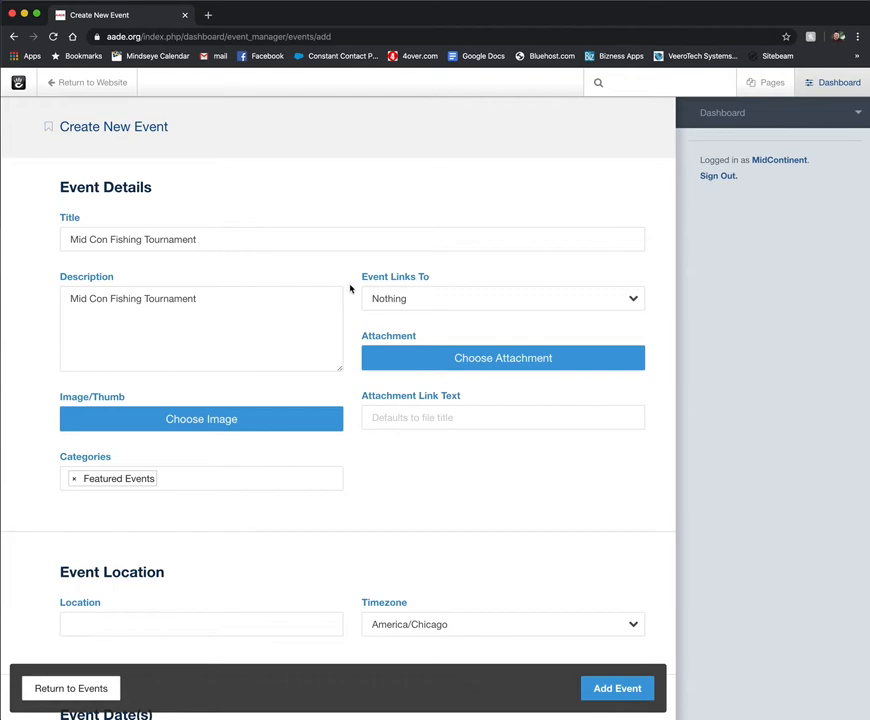
click(400, 297)
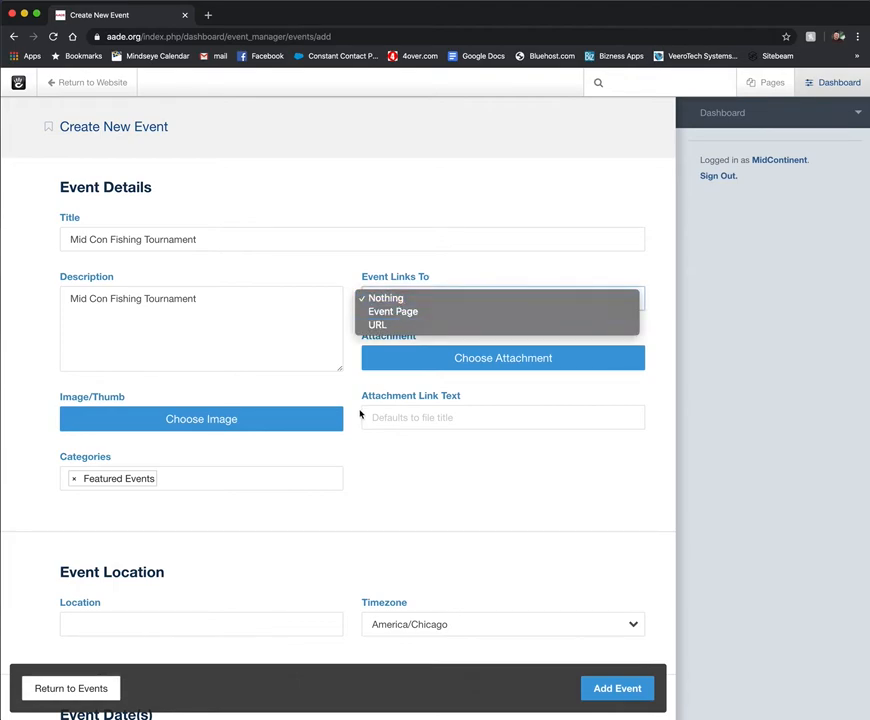
click(358, 415)
click(390, 300)
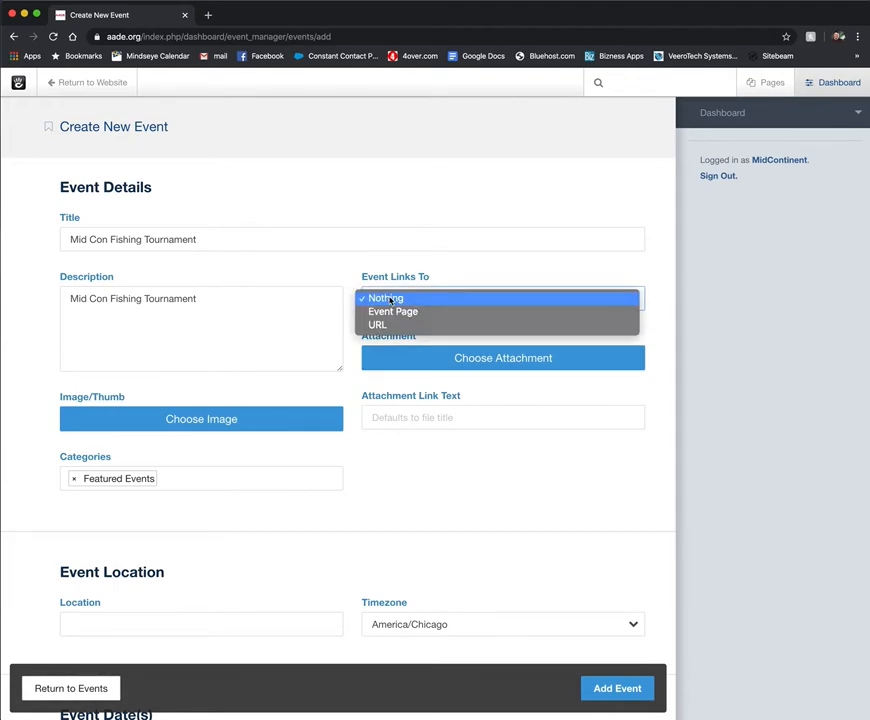
click(377, 326)
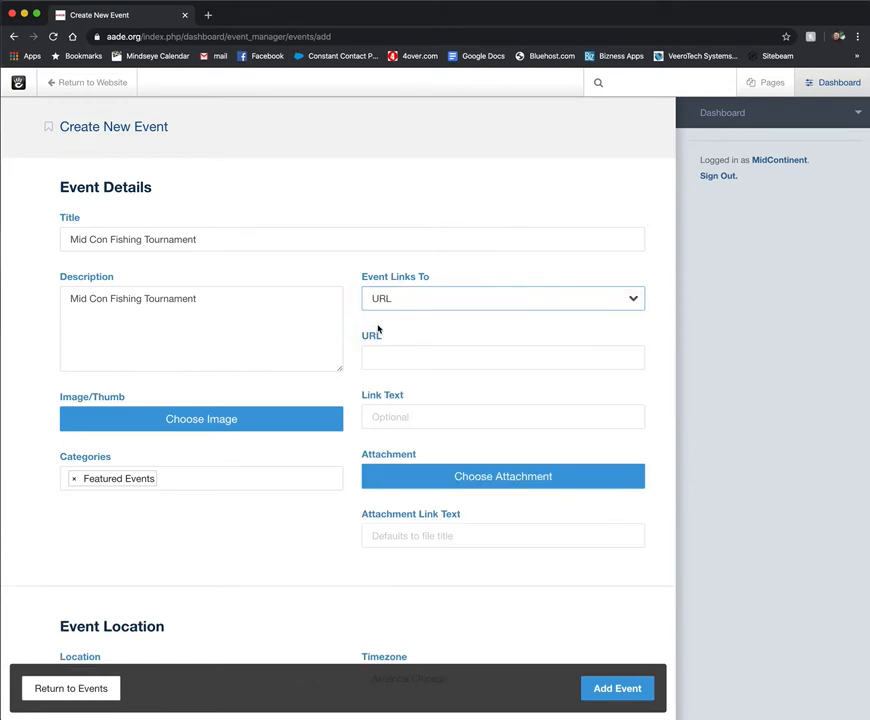
click(402, 362)
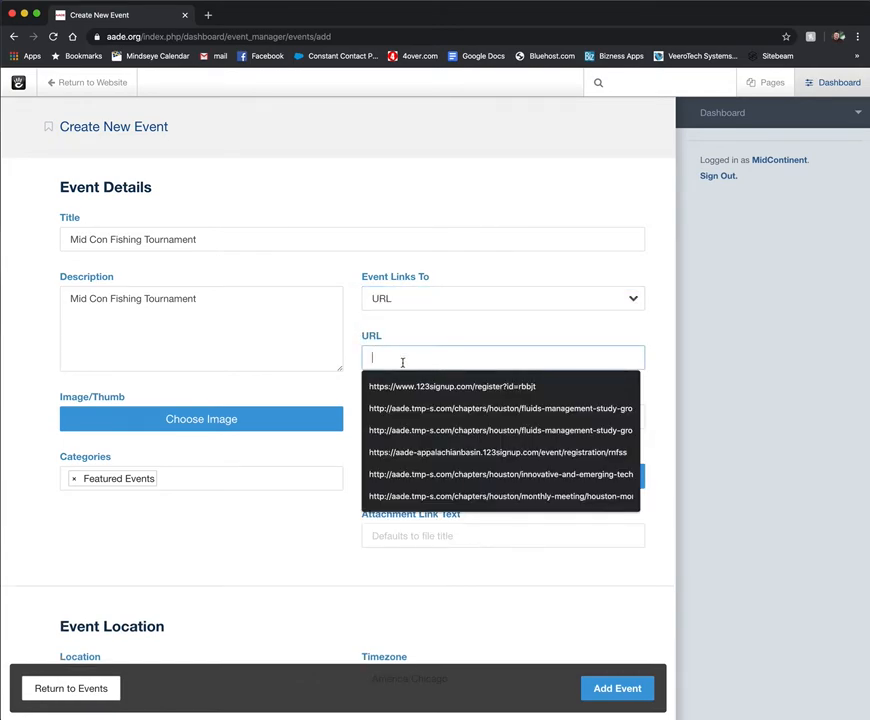
key(super+Tab)
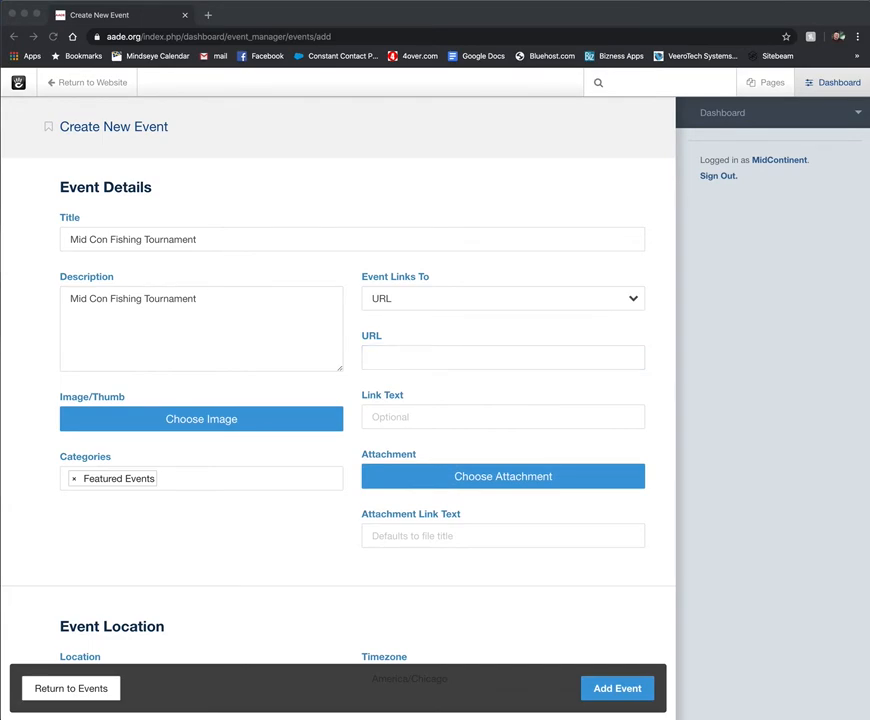
key(super+Tab)
click(381, 357)
text(https://aade-houston.123signup.com/event/registration/rpczt)
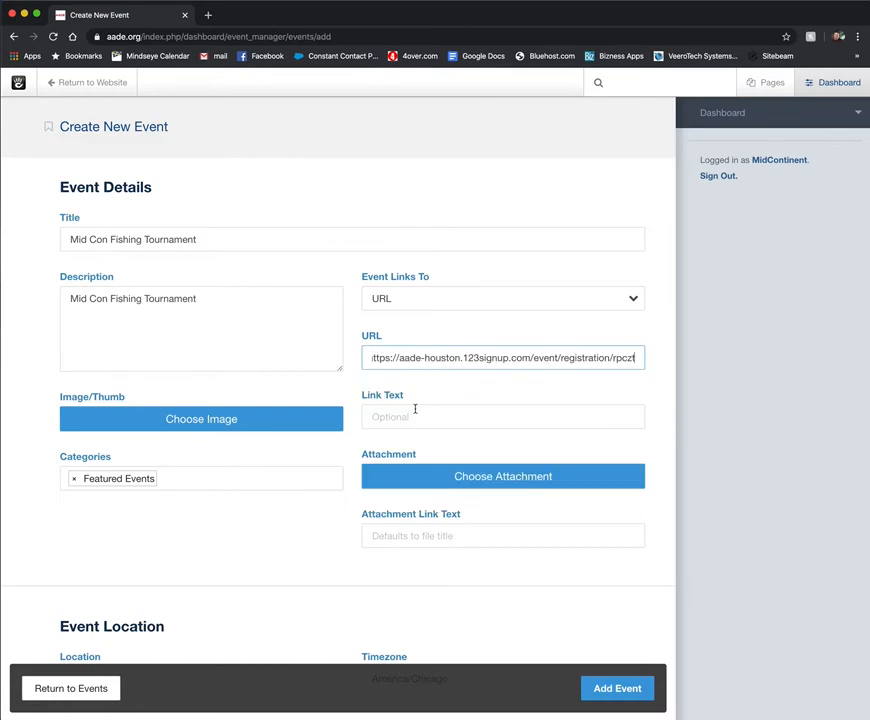
click(410, 416)
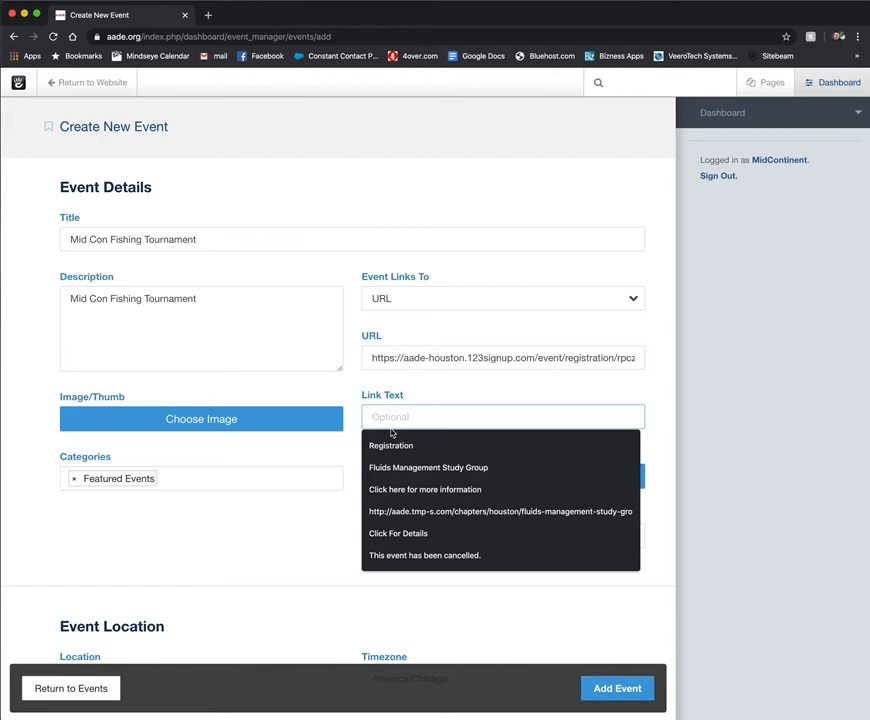
click(390, 447)
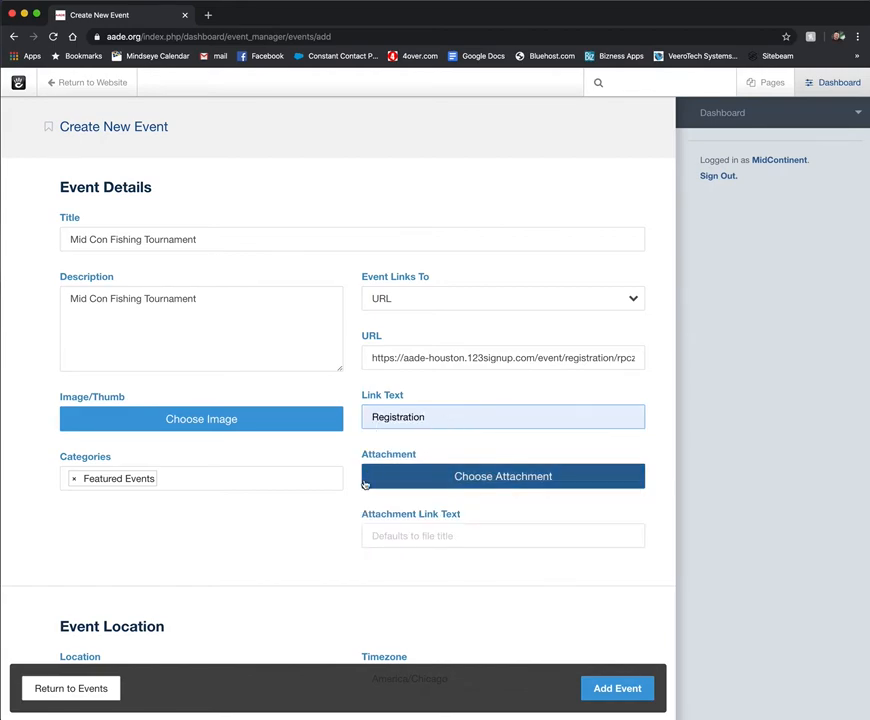
- Review the completed event form and add the event to the calendar
scroll(351, 501, down, 1)
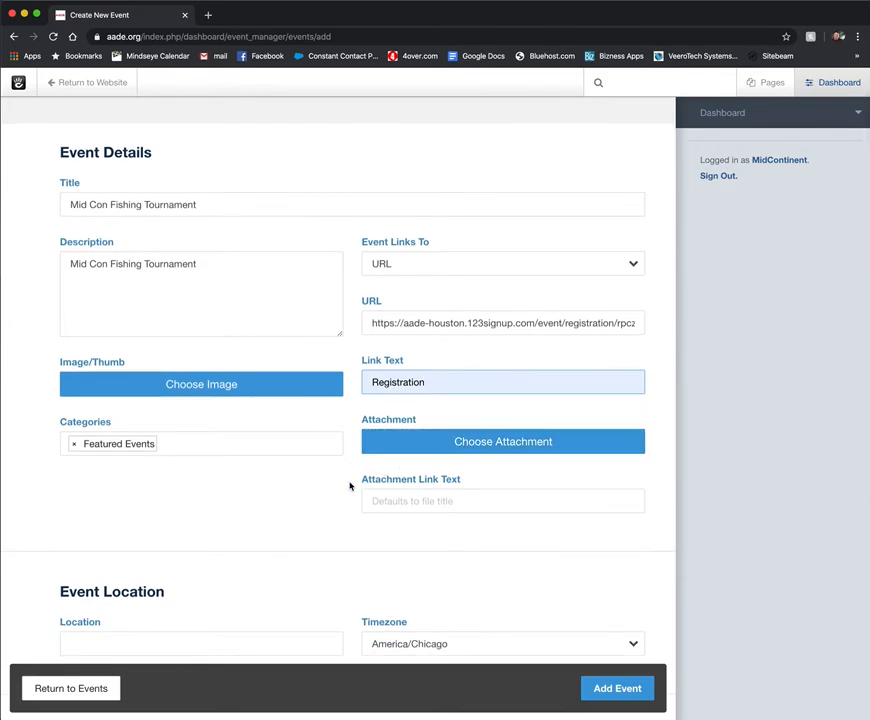
scroll(354, 487, down, 1)
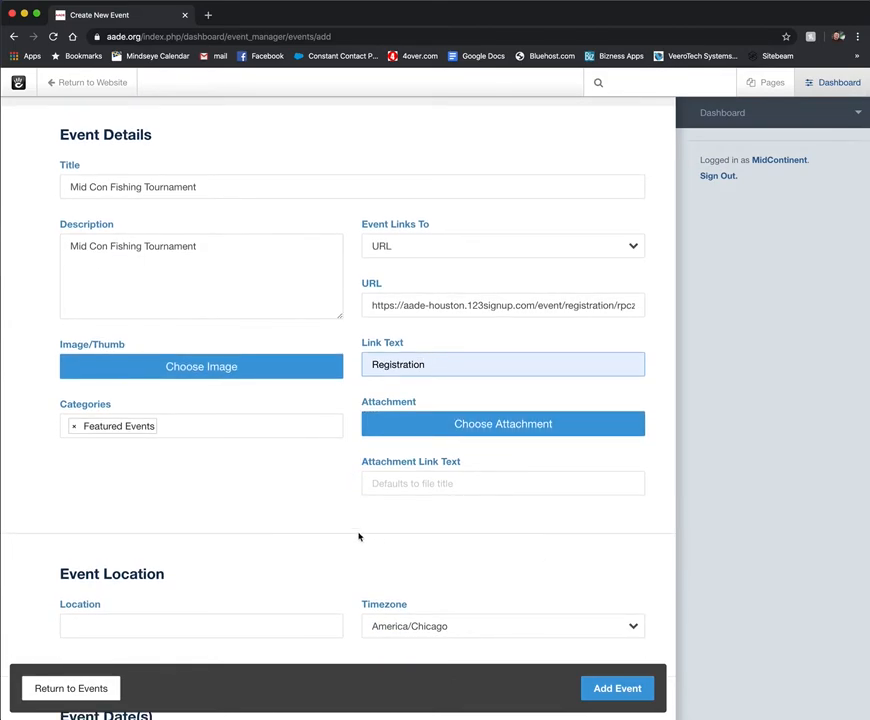
scroll(357, 538, down, 2)
scroll(357, 538, up, 2)
scroll(359, 537, down, 1)
scroll(358, 537, up, 1)
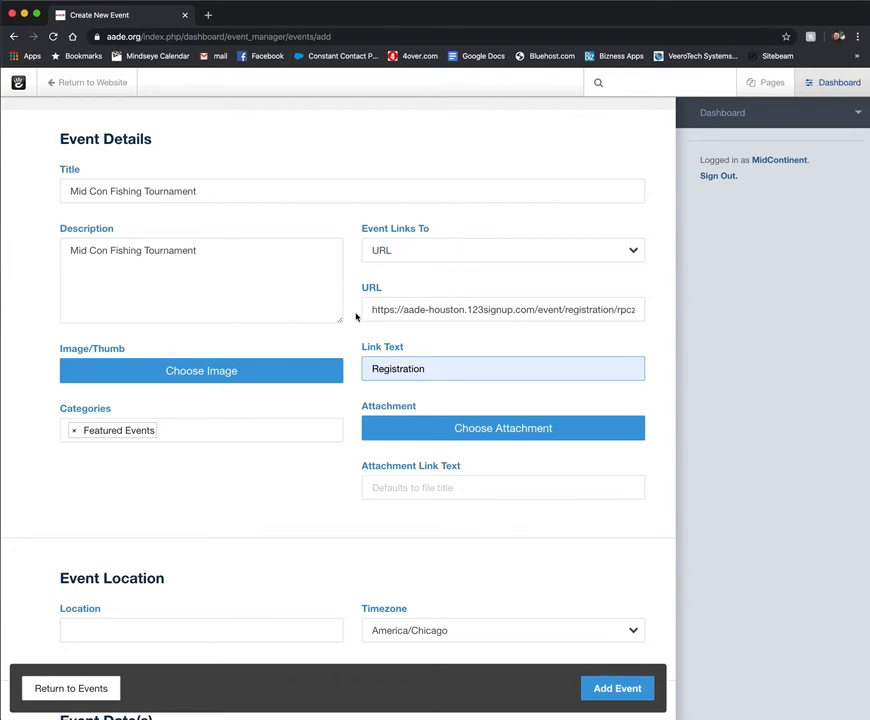
click(617, 688)
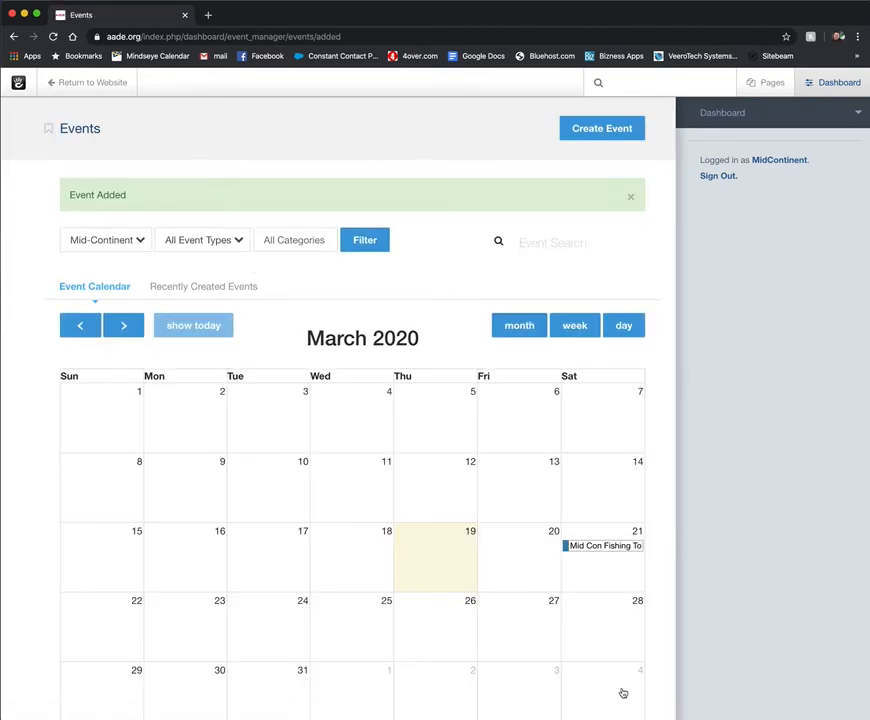
- Check the saved fishing tournament's details in the event manager, and return to the website's calendar page
click(593, 546)
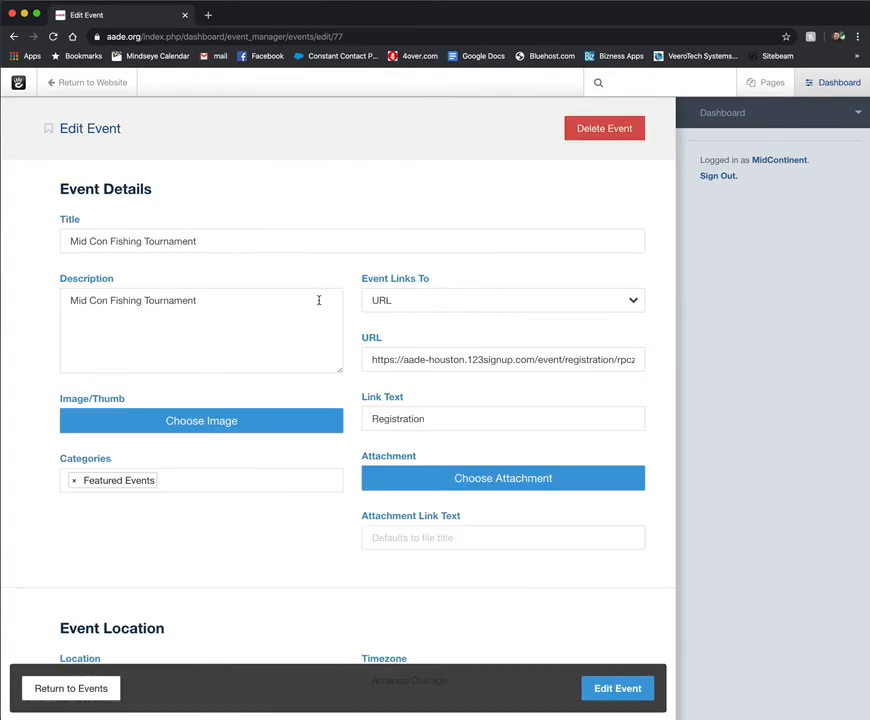
click(89, 689)
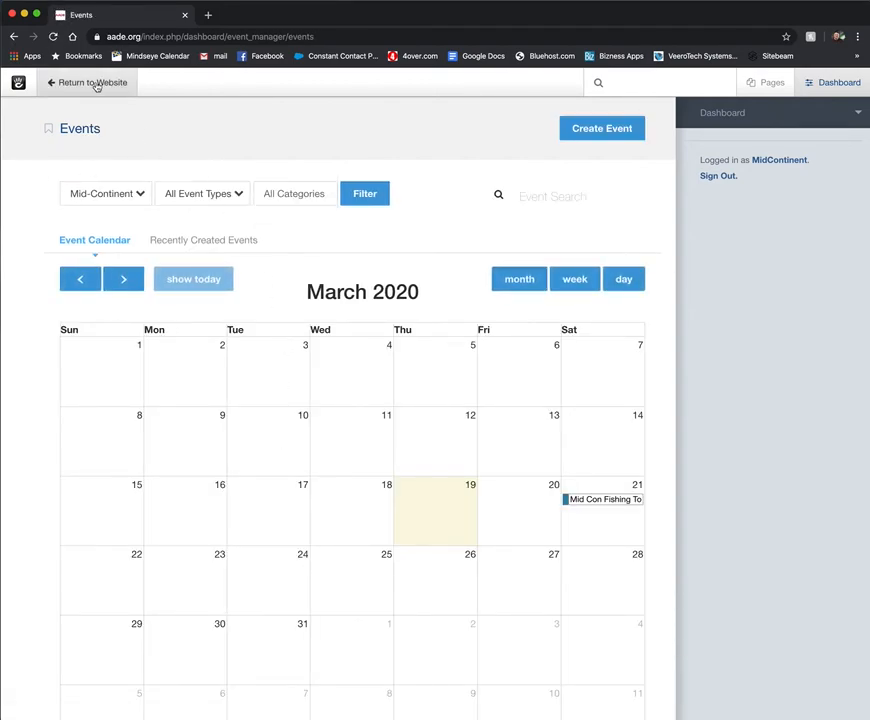
click(92, 83)
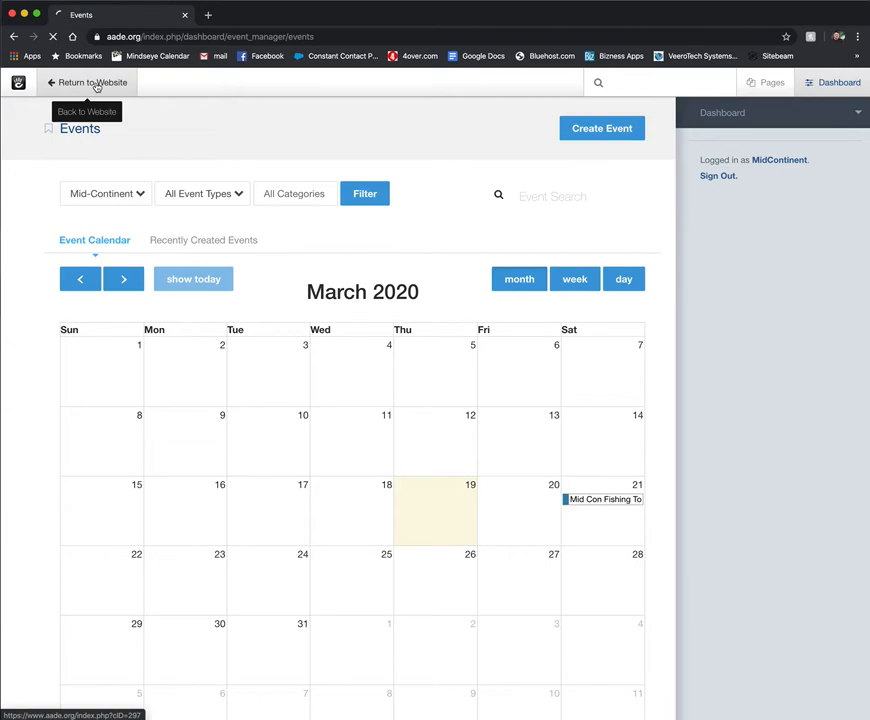
scroll(242, 383, down, 3)
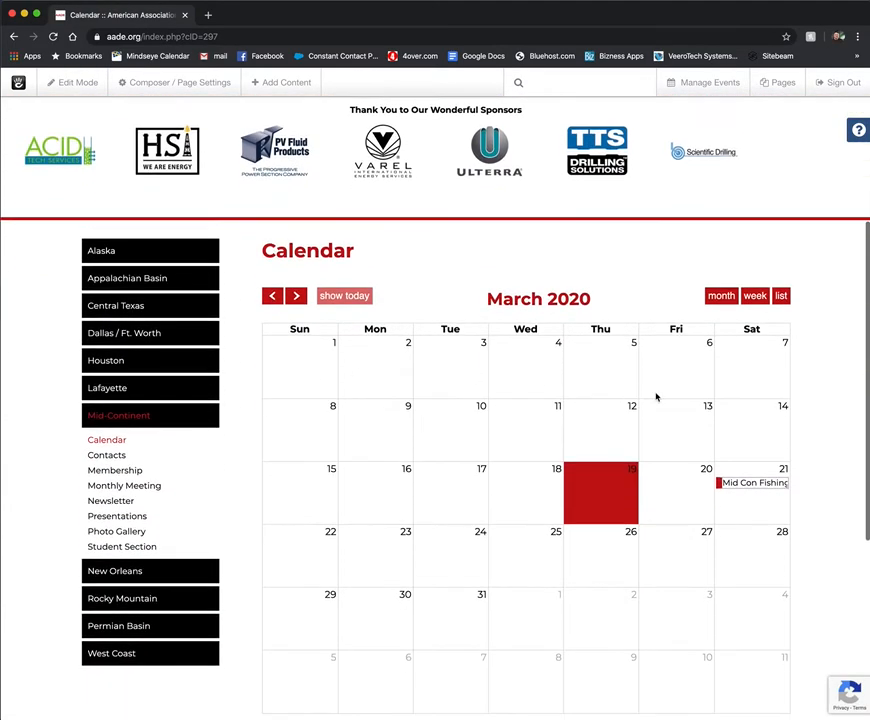
- Open the Mid-Continent chapter page and examine its Upcoming Events section
click(118, 416)
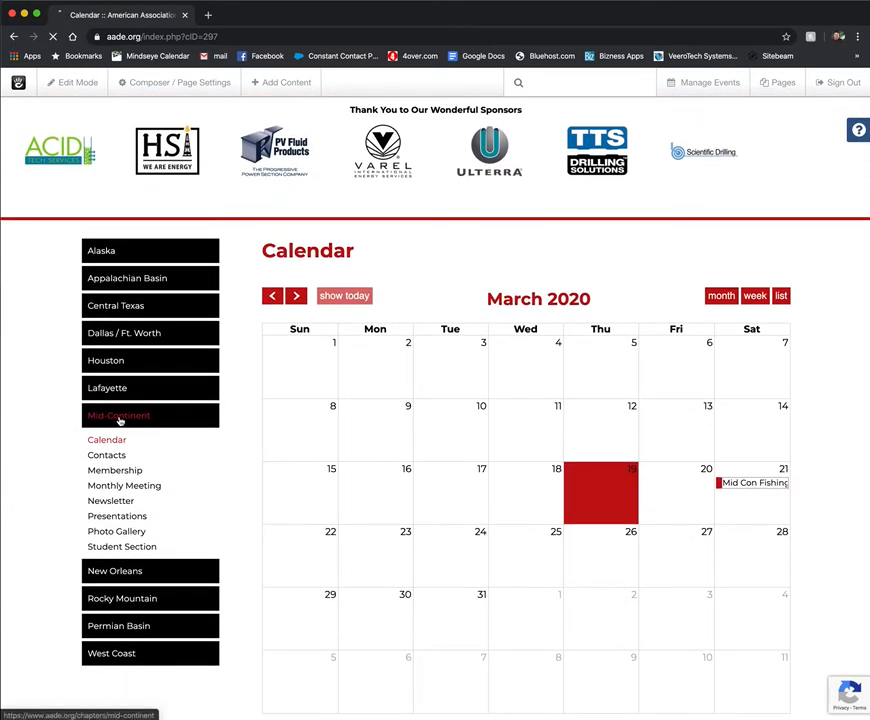
scroll(568, 519, down, 5)
scroll(568, 519, down, 3)
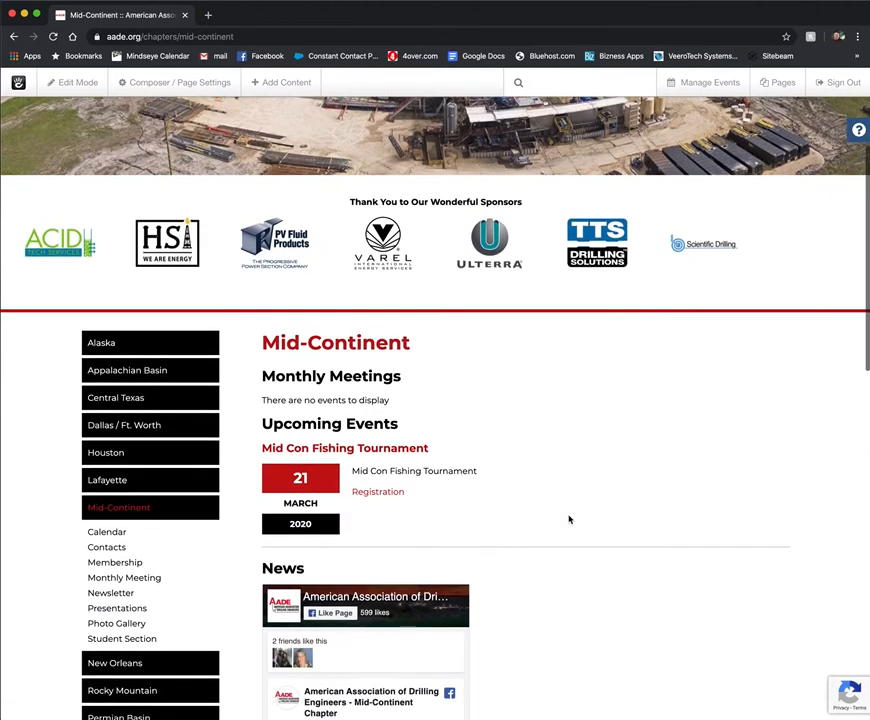
- Test the tournament's Registration link, look over the registration page it leads to and close that page
click(381, 493)
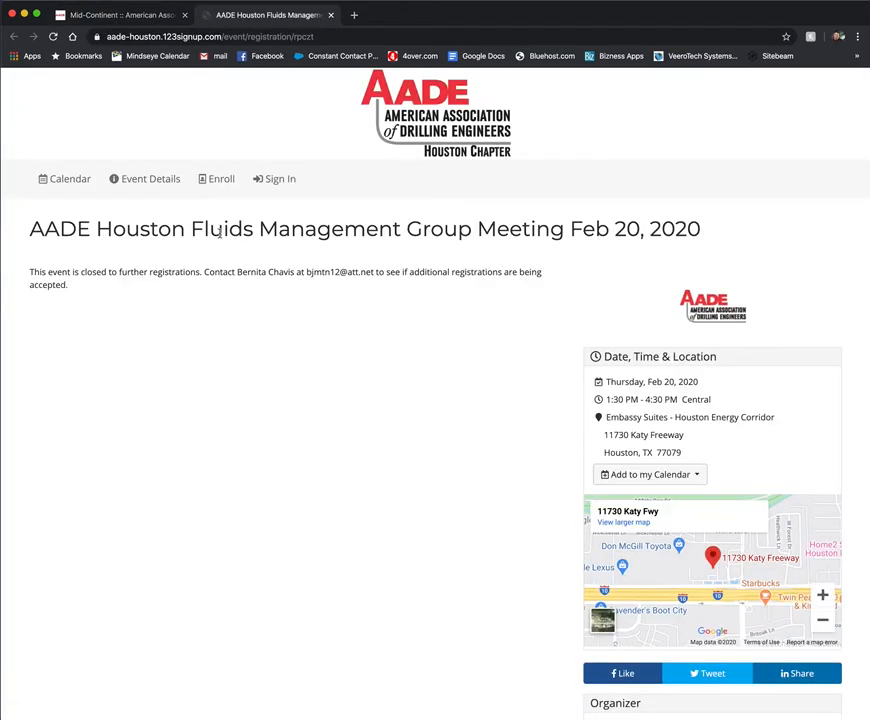
drag(225, 234, 118, 230)
click(290, 229)
scroll(354, 271, down, 1)
scroll(354, 271, up, 2)
click(331, 16)
- Open the Mid-Continent chapter's calendar and view the details of the fishing tournament on March 21
scroll(560, 372, down, 1)
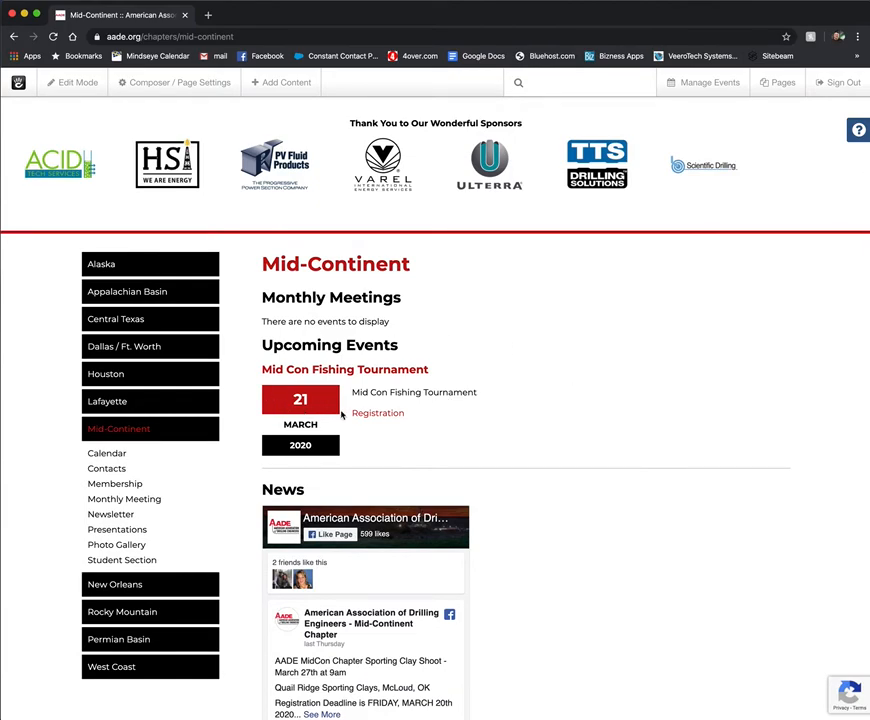
click(110, 454)
scroll(485, 393, down, 1)
scroll(485, 393, down, 3)
click(740, 578)
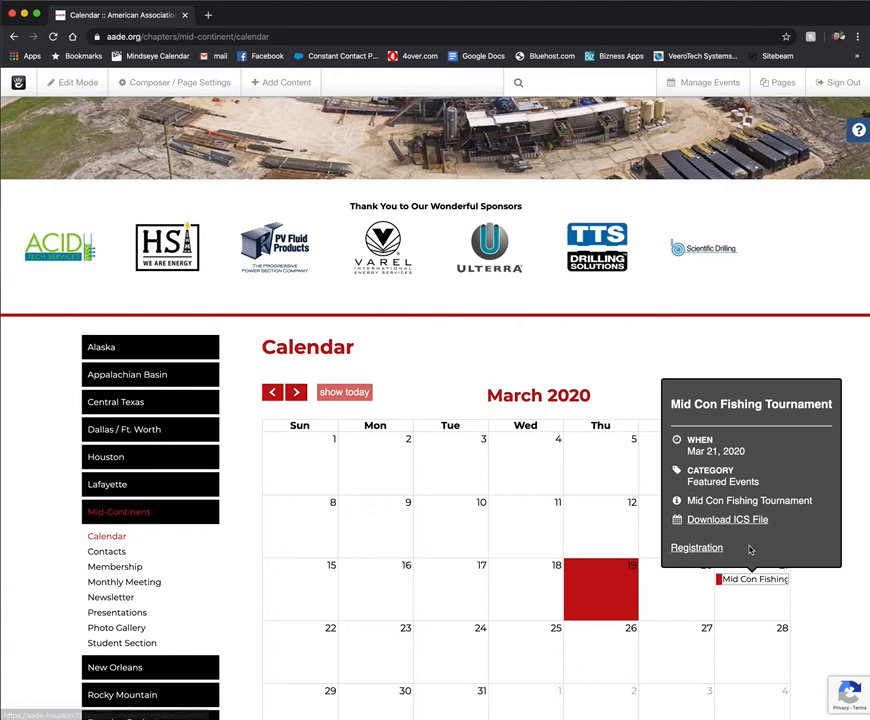
click(705, 363)
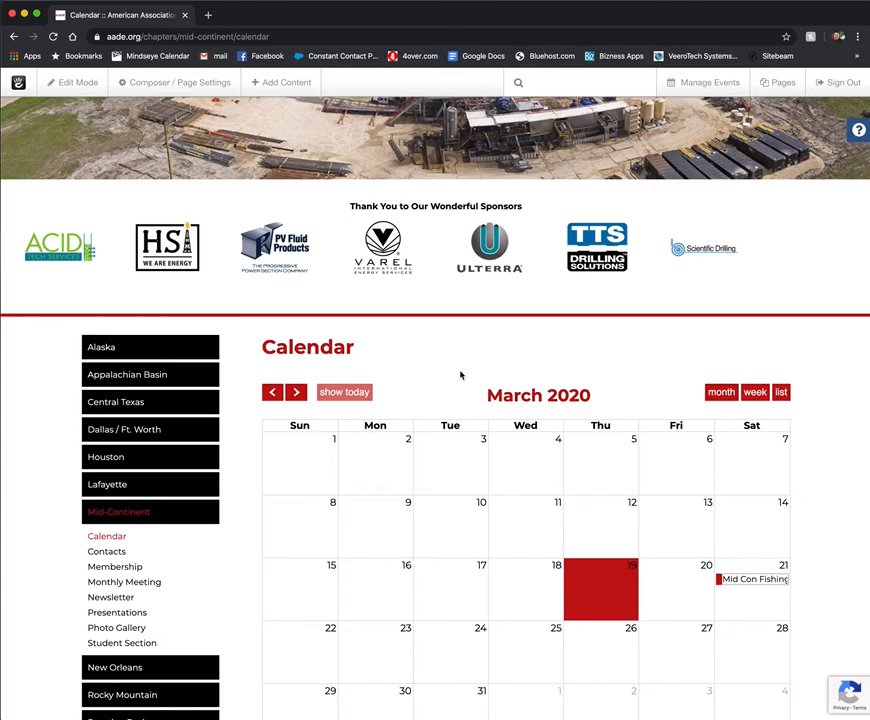
scroll(460, 375, down, 1)
scroll(460, 375, up, 2)
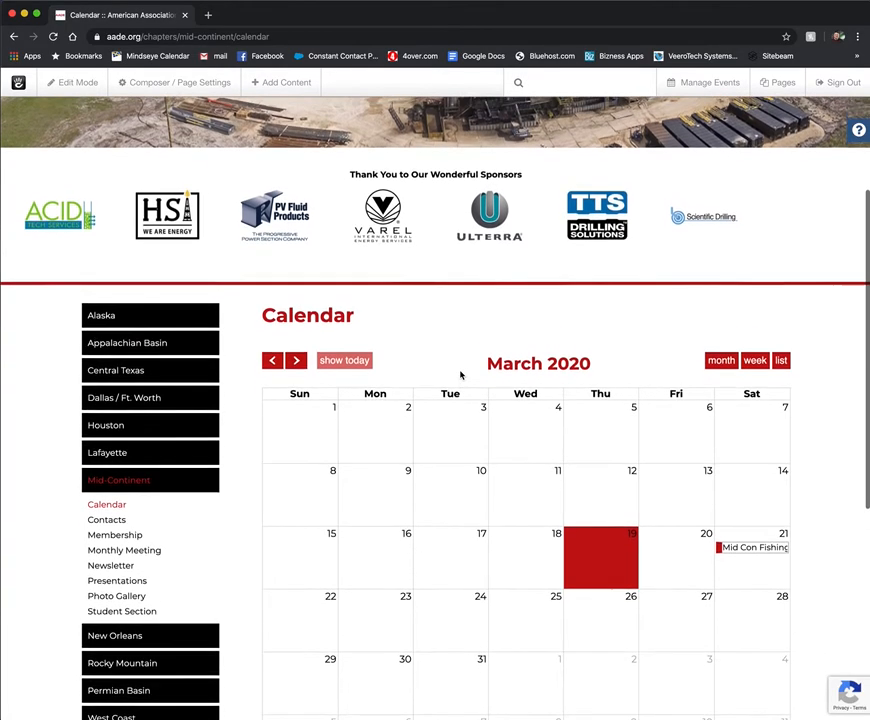
scroll(460, 375, down, 1)
scroll(460, 375, up, 2)
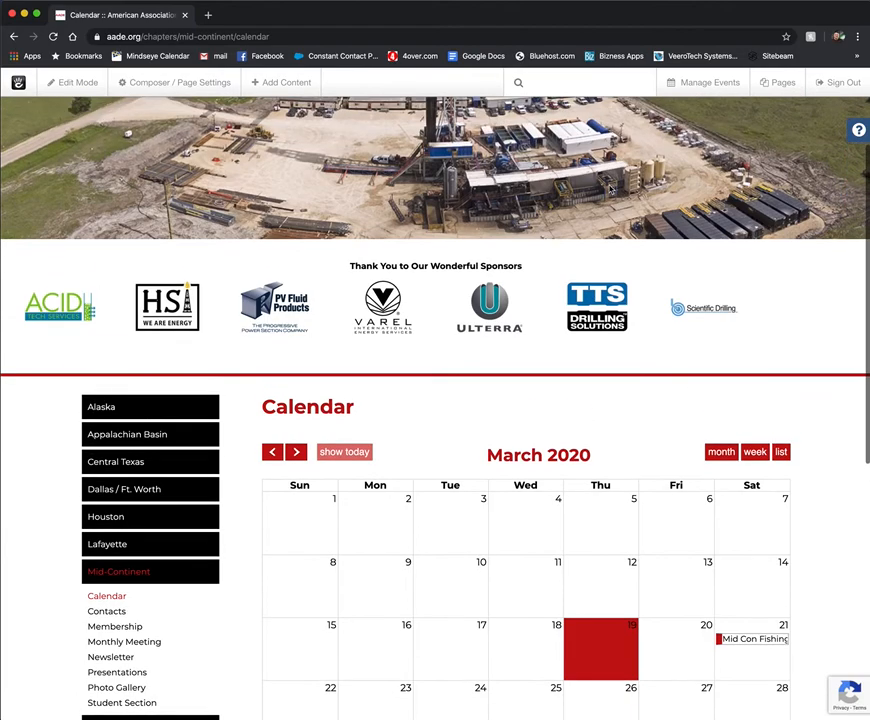
- Create a new event in the event manager titled "Mid Con Meeting" and copy the same text into its description
click(703, 85)
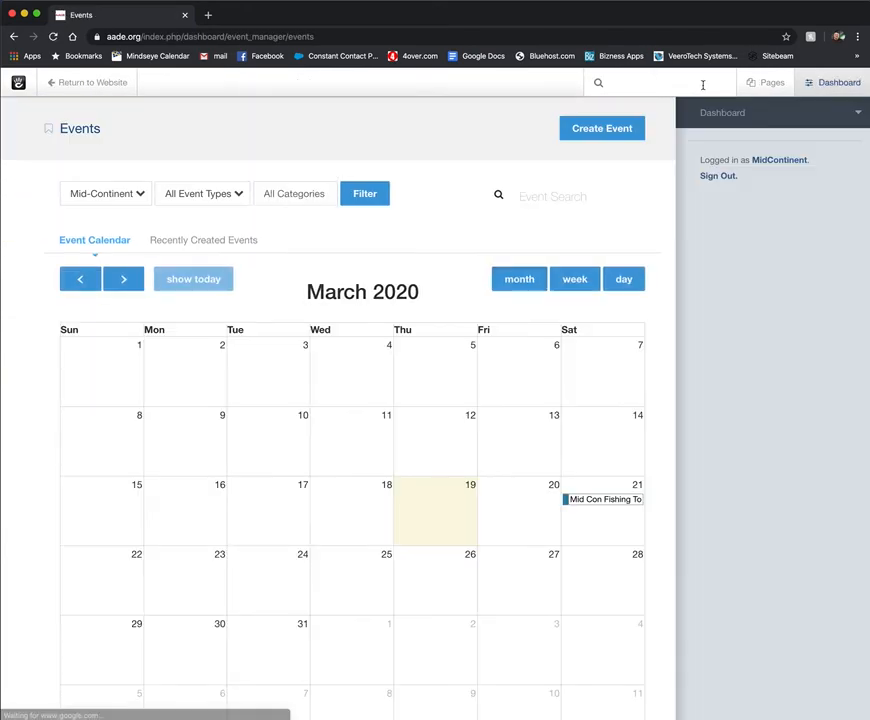
click(603, 130)
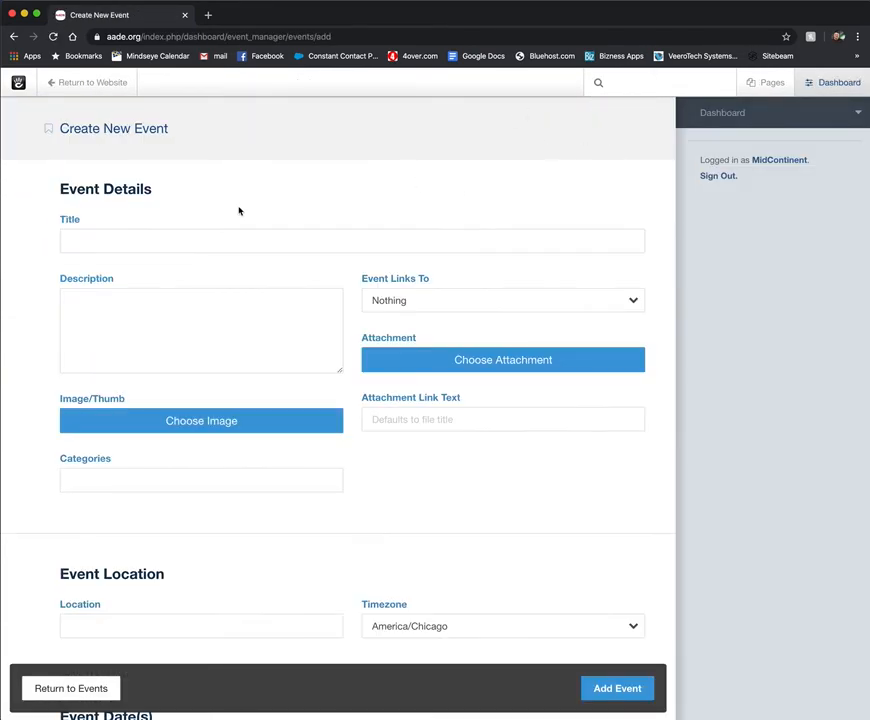
click(121, 243)
text(Mid )
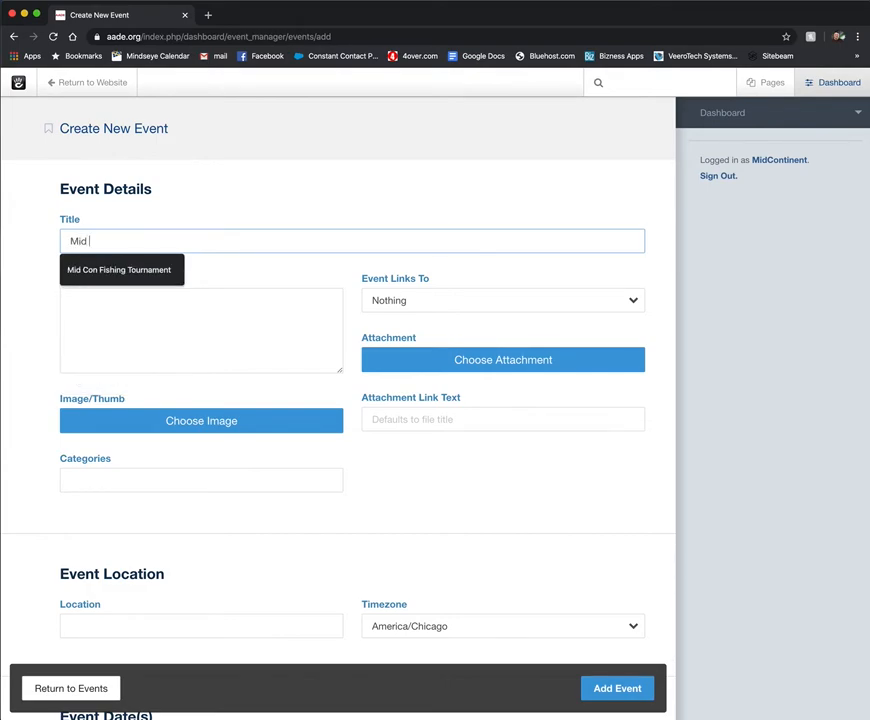
text(Con Meeting)
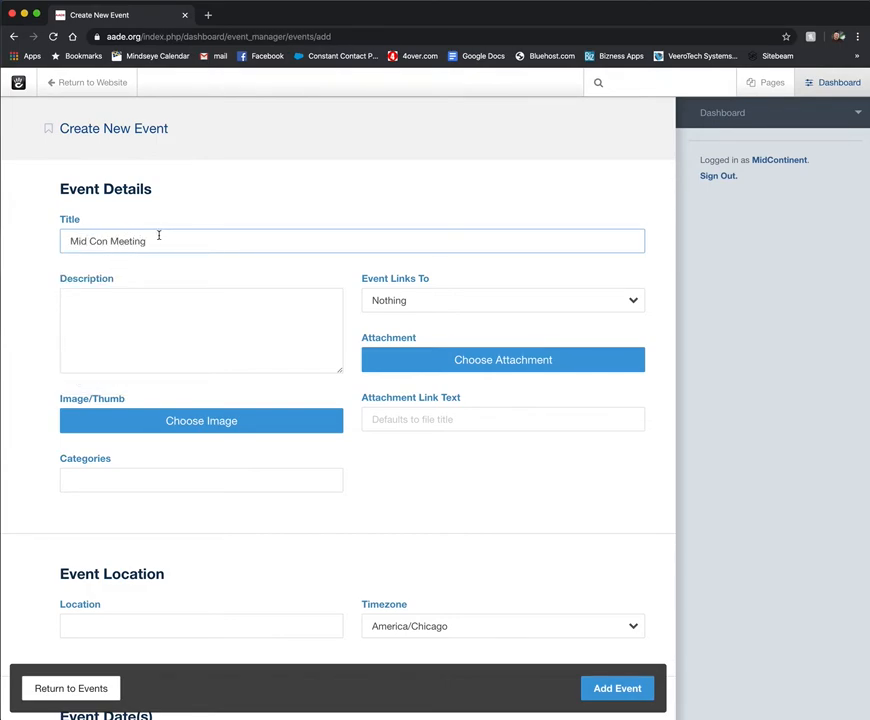
triple_click(159, 236)
key(ctrl+c)
click(138, 324)
key(ctrl+v)
- Assign the event to the Monthly Meetings category and add 3/20/20 to its dates
click(86, 484)
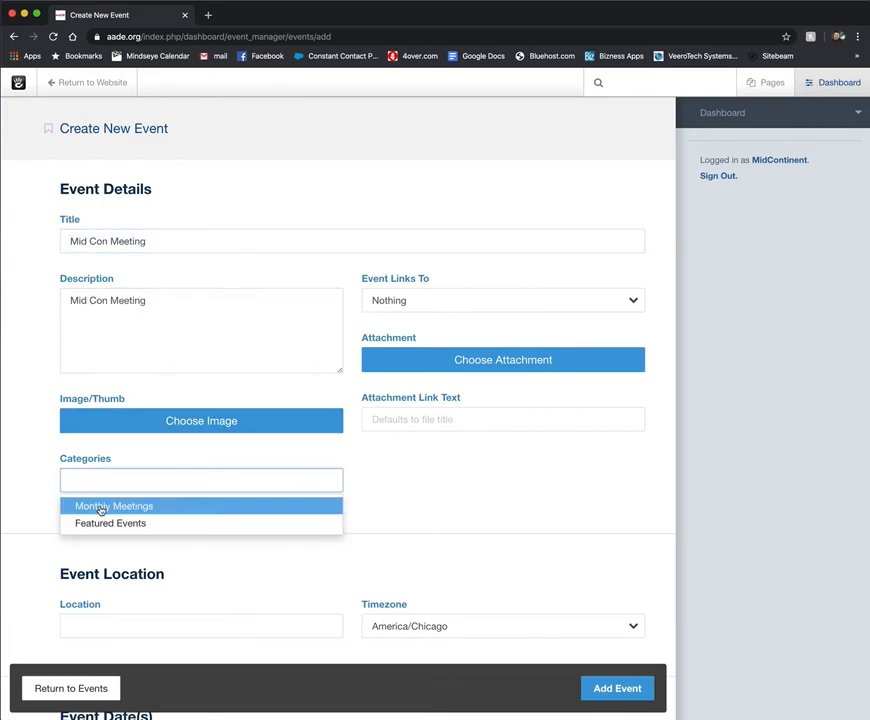
click(101, 507)
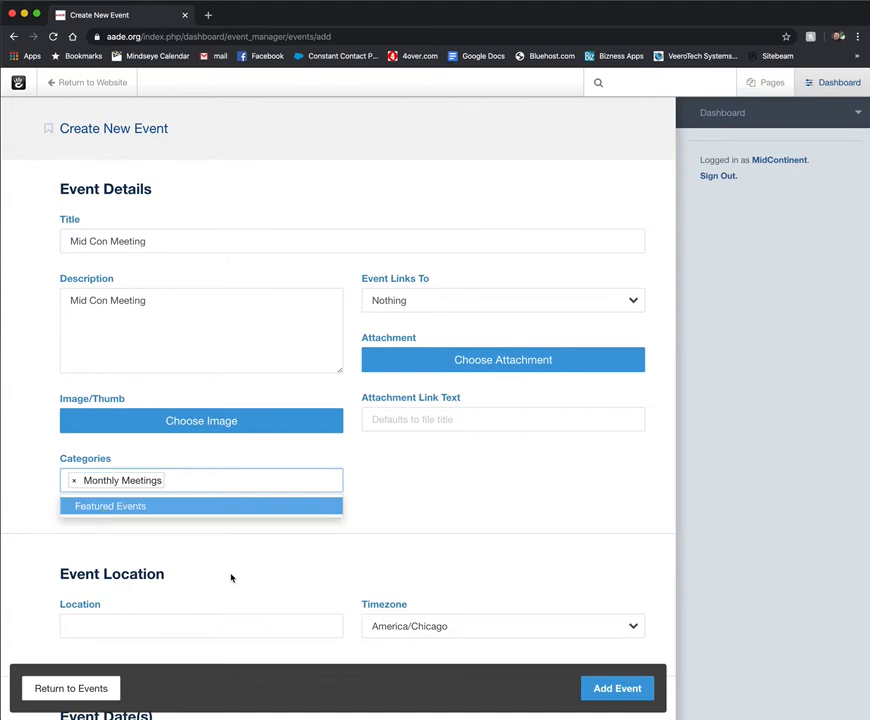
scroll(231, 575, down, 5)
click(104, 472)
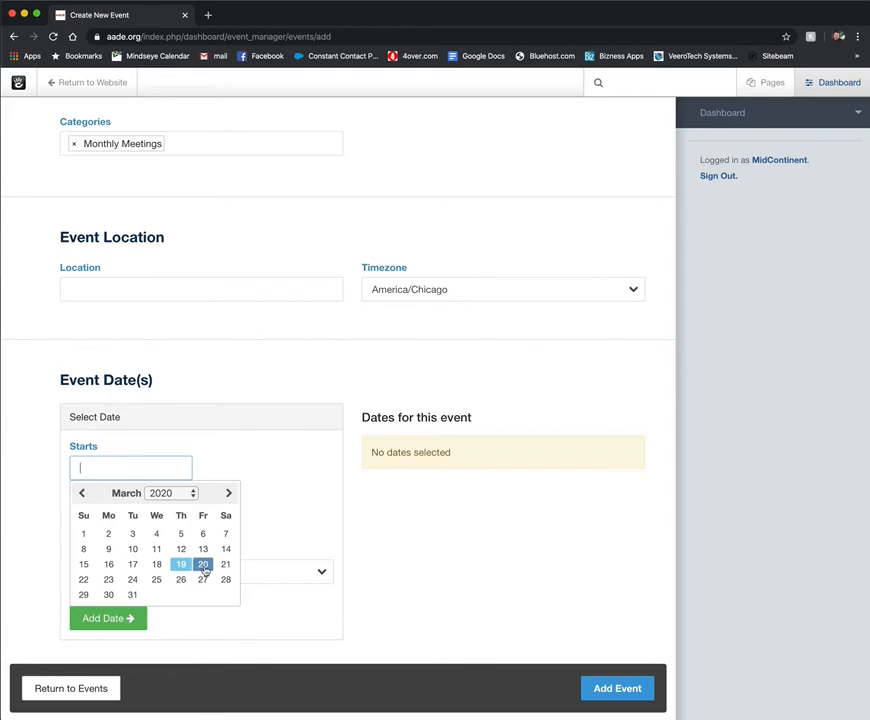
click(204, 565)
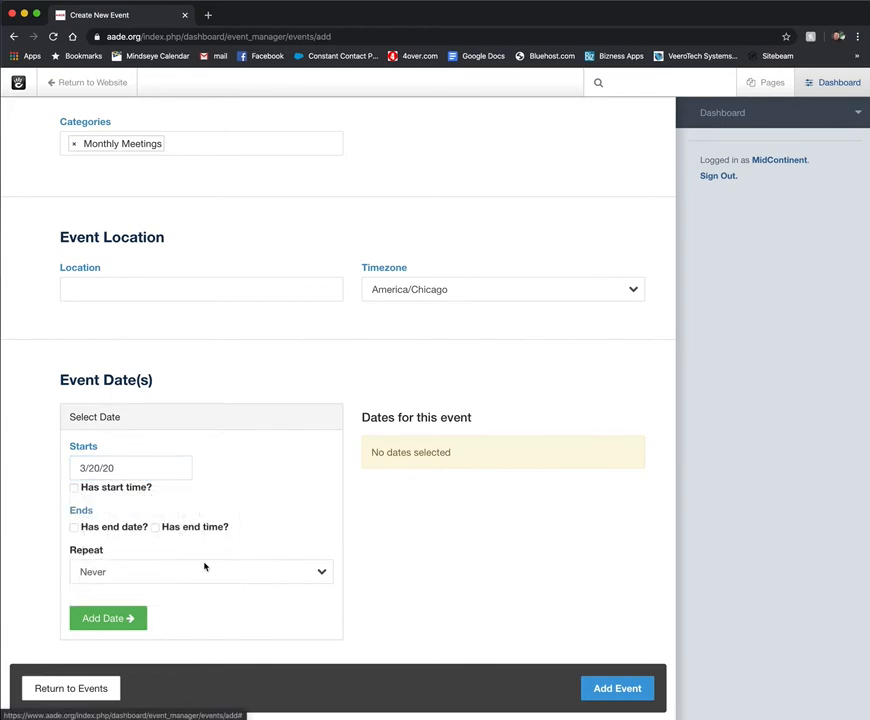
click(100, 620)
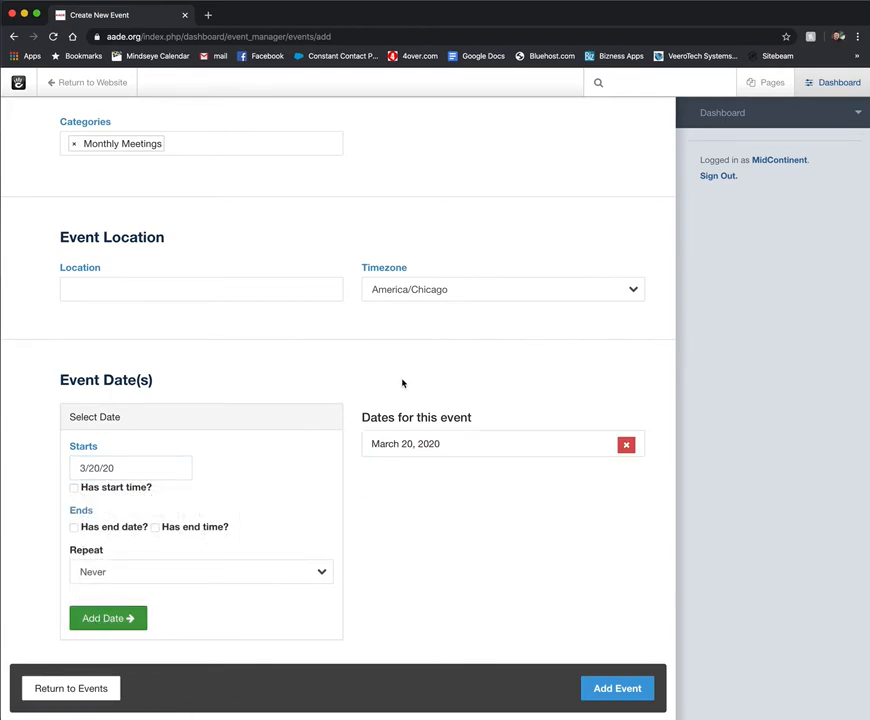
- Link the Mid Con Meeting event to its own event page with the link text "Click For Detail" and add the event
scroll(365, 400, up, 5)
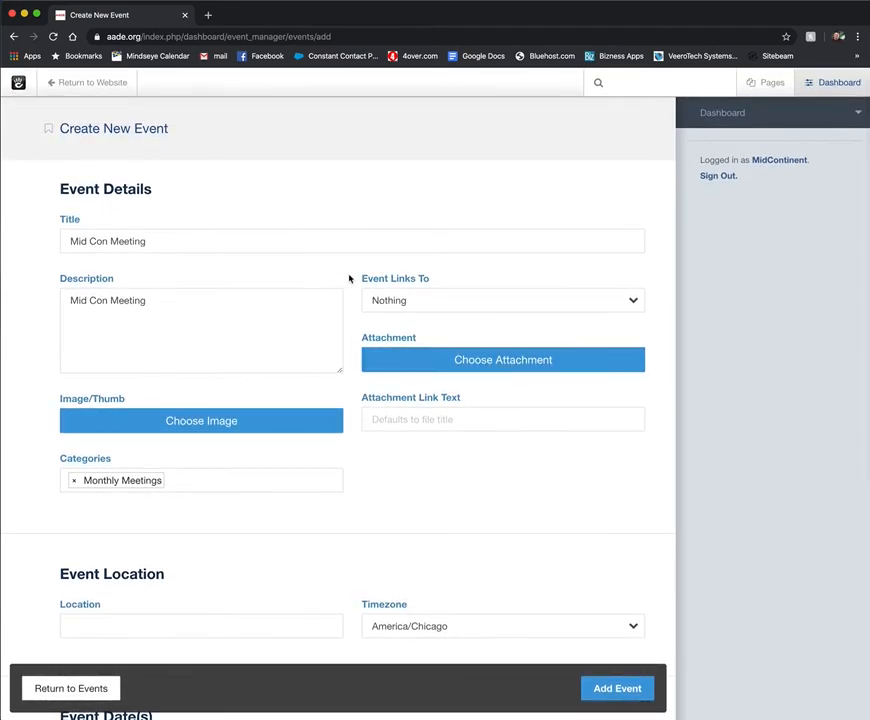
click(390, 302)
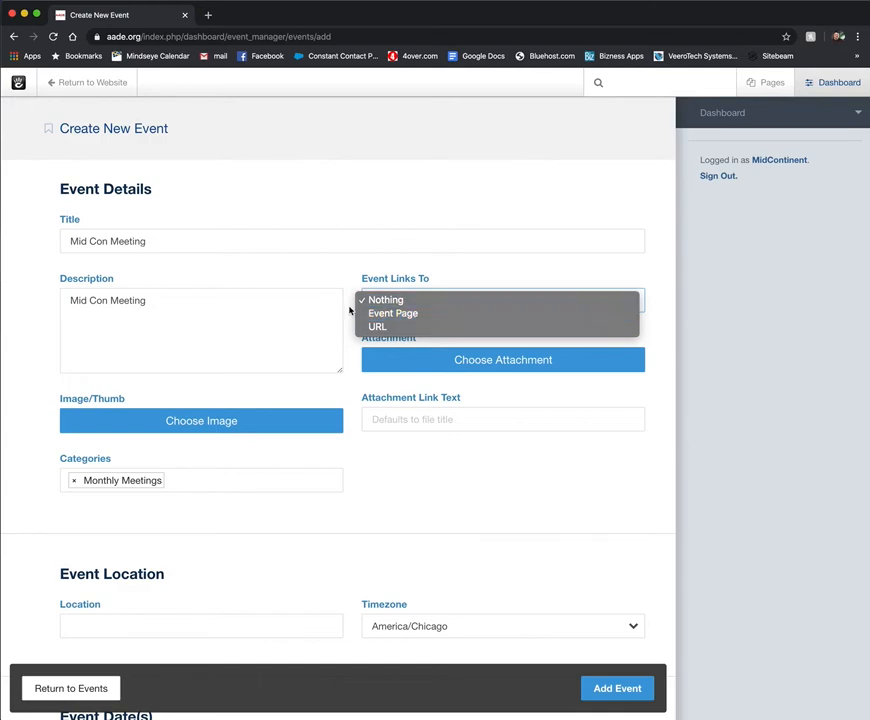
click(382, 313)
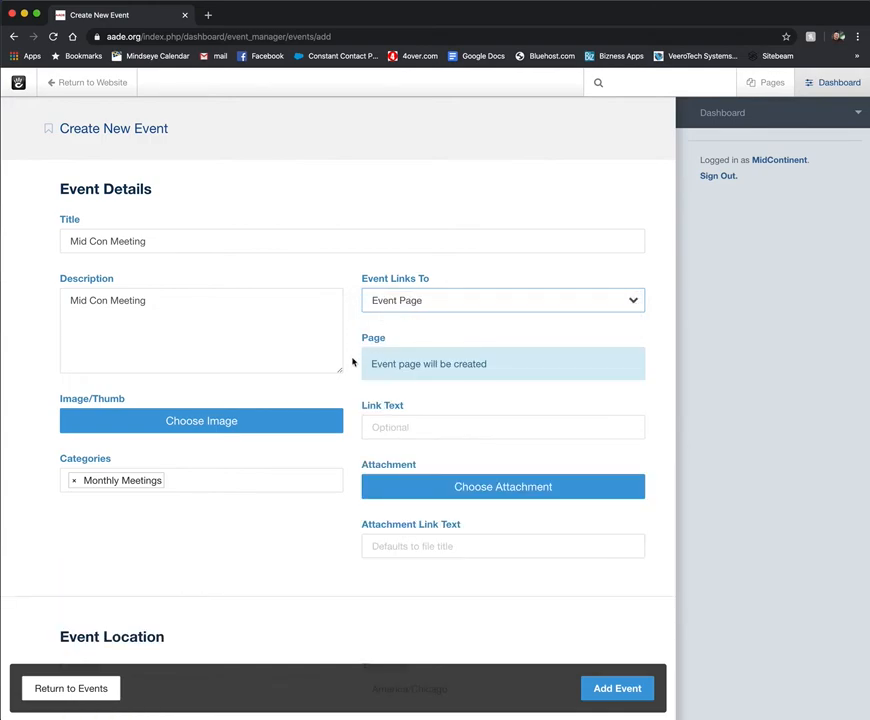
click(396, 425)
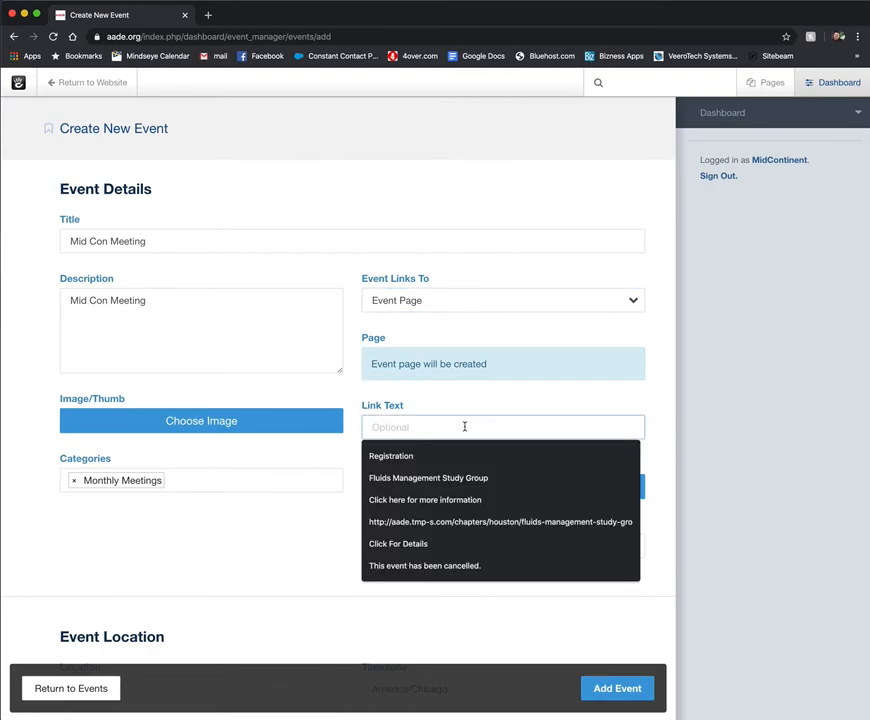
text(Click FOr Detail)
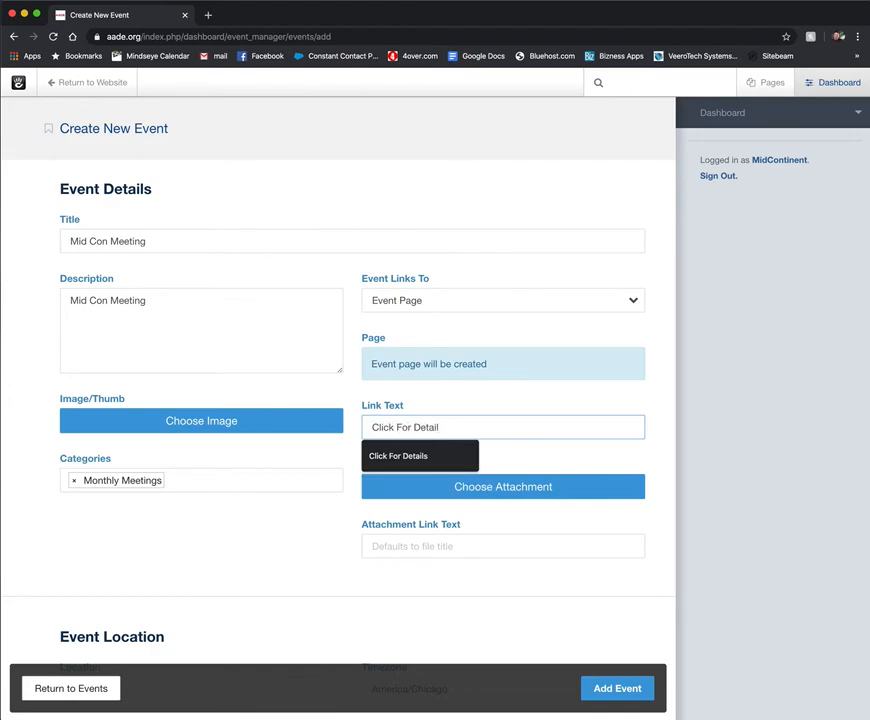
click(447, 577)
click(618, 689)
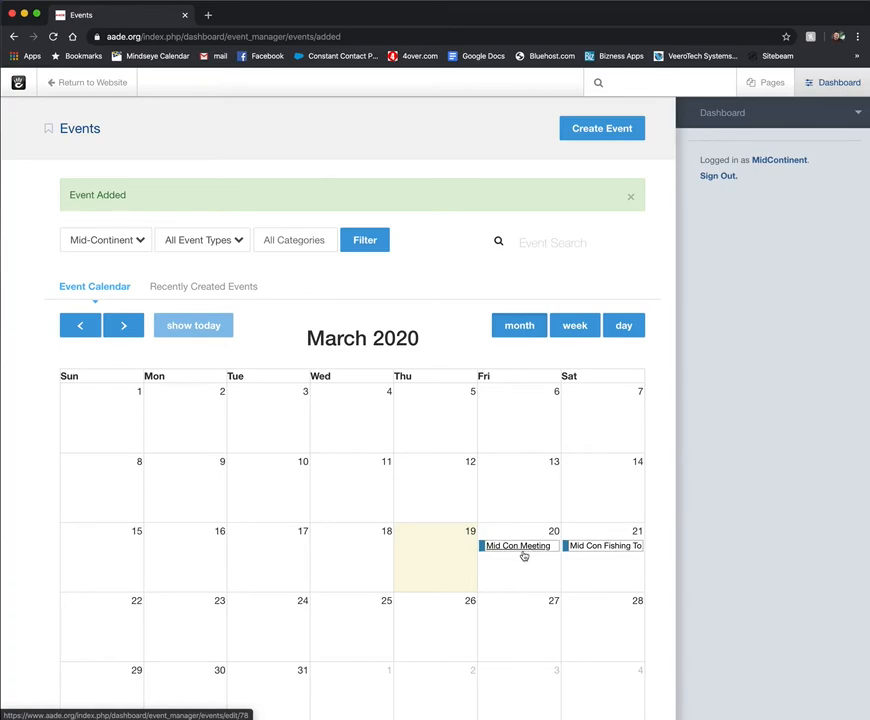
- Return to the website's Mid-Continent calendar and open the Mid Con Meeting page through its "Click For Detail" link
click(62, 88)
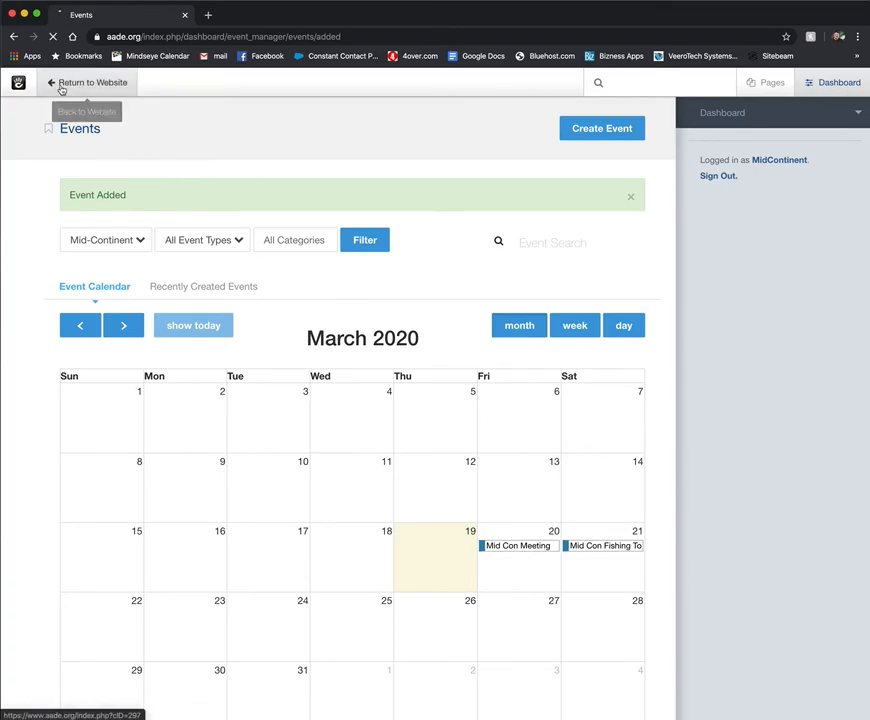
scroll(212, 471, down, 8)
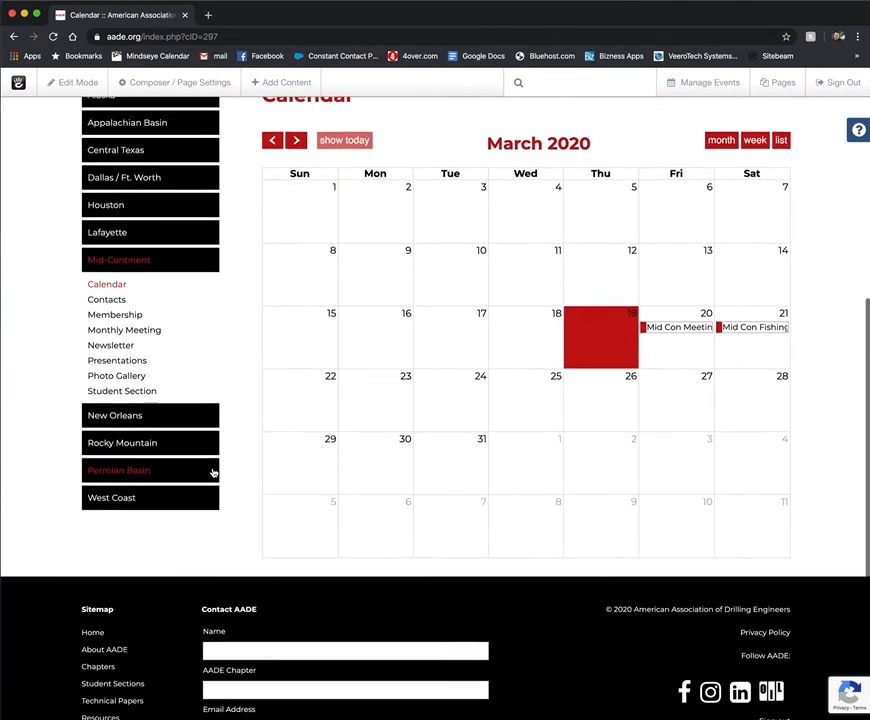
scroll(212, 471, up, 1)
mouse_move(678, 360)
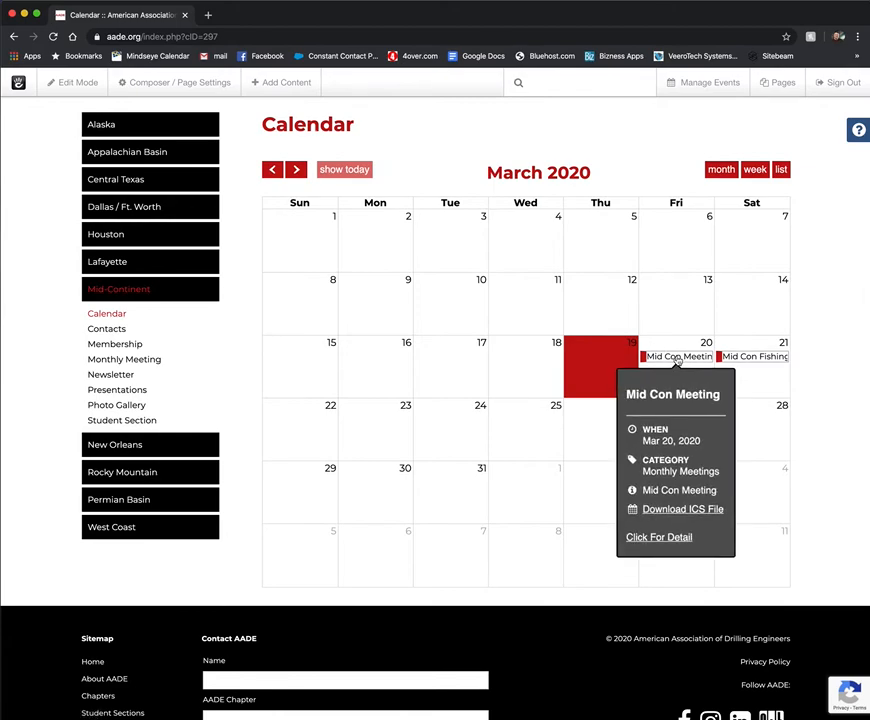
click(670, 538)
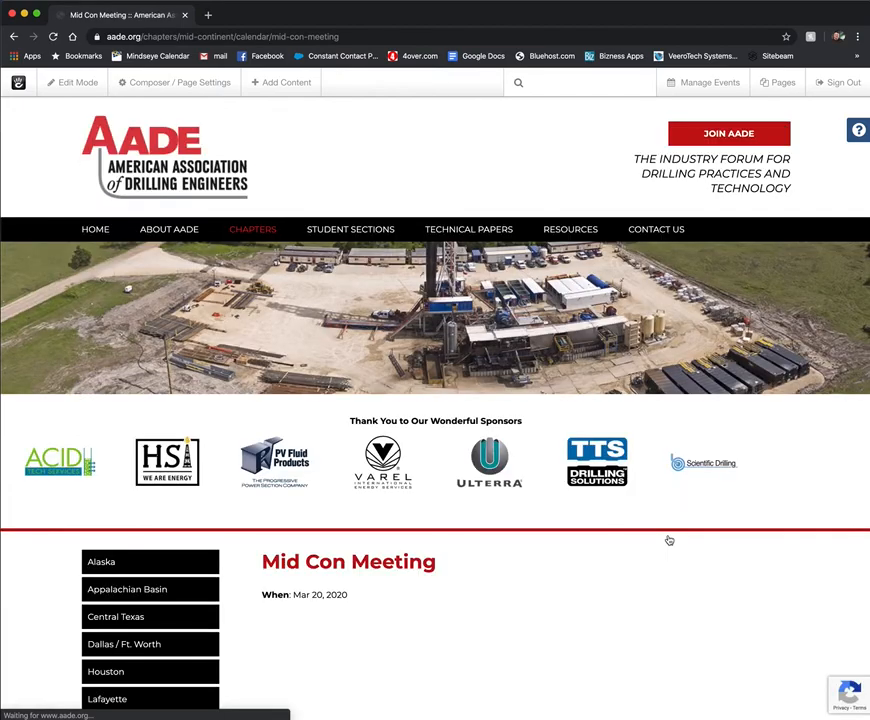
scroll(437, 558, down, 1)
scroll(437, 558, down, 4)
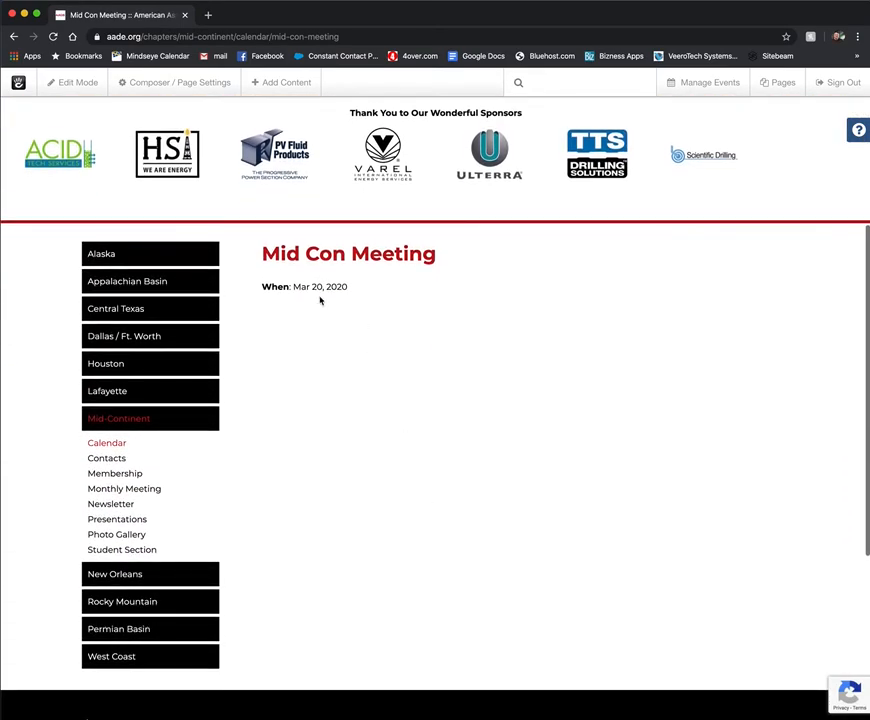
- Put the Mid Con Meeting page into edit mode and add a Content block to its Main area
click(76, 83)
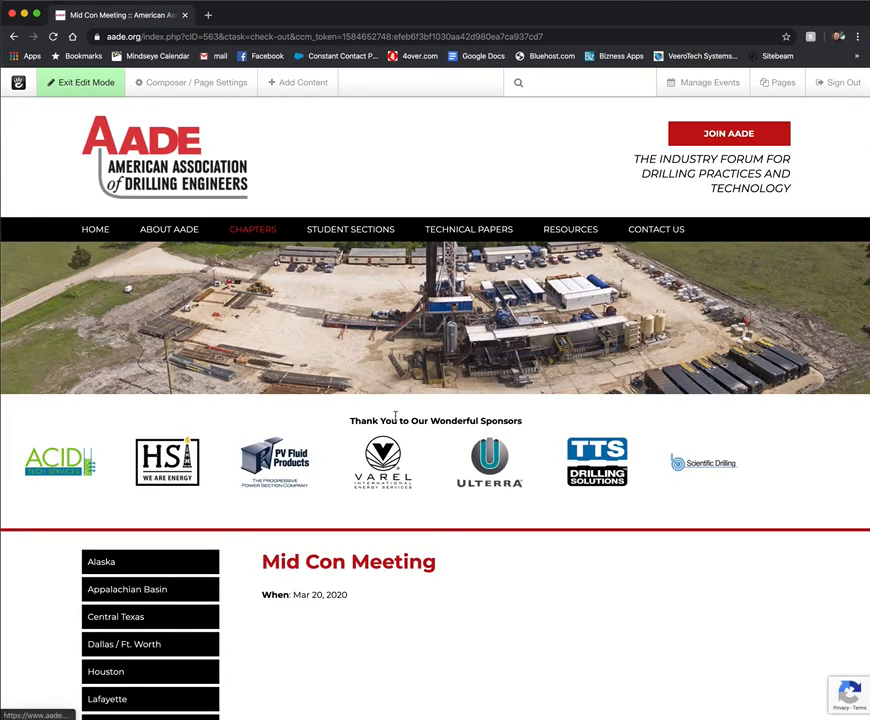
scroll(394, 415, down, 5)
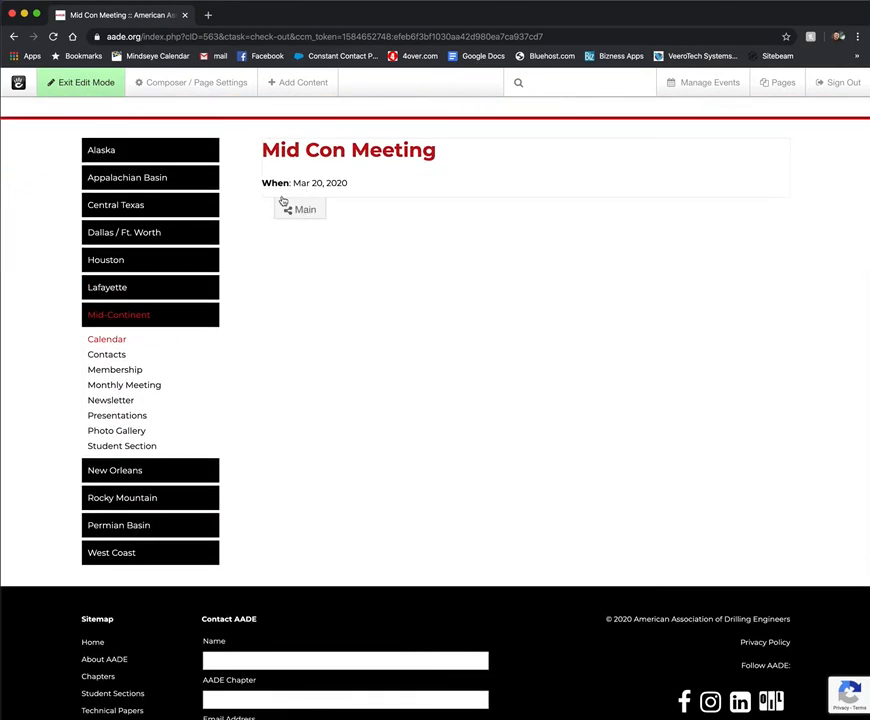
click(304, 210)
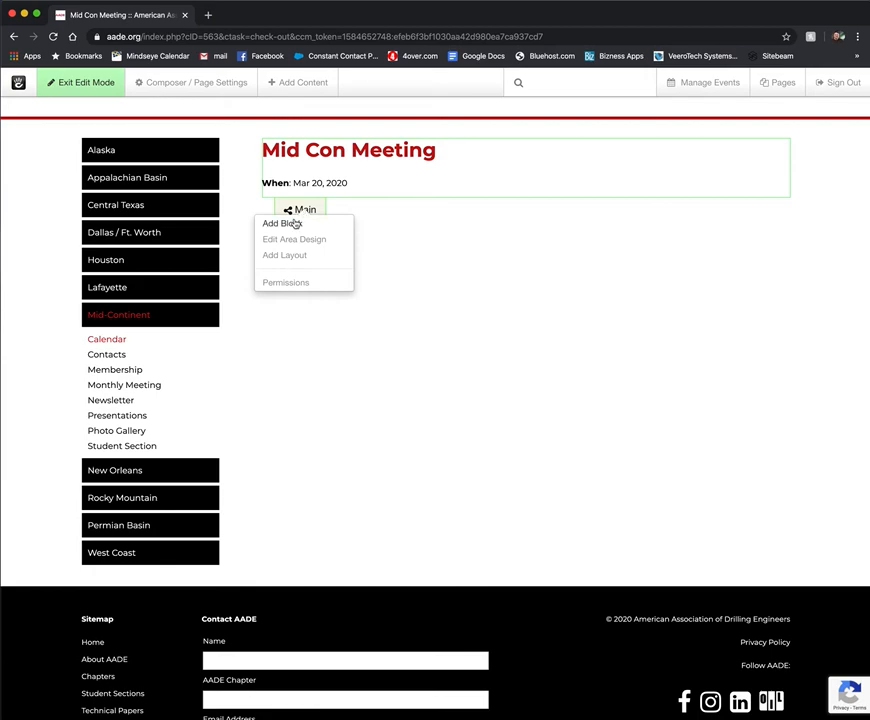
click(292, 224)
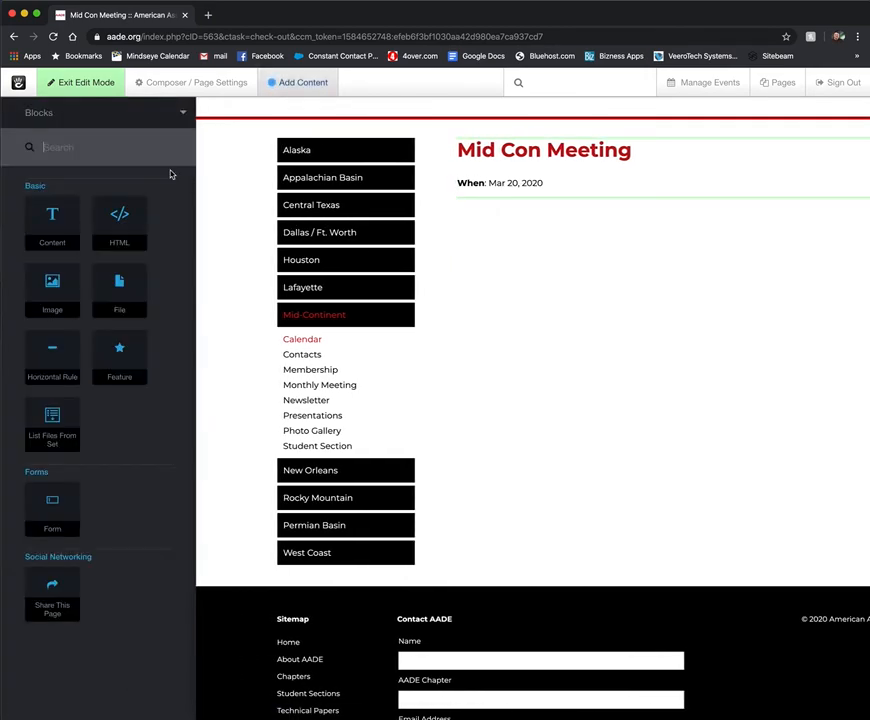
click(46, 222)
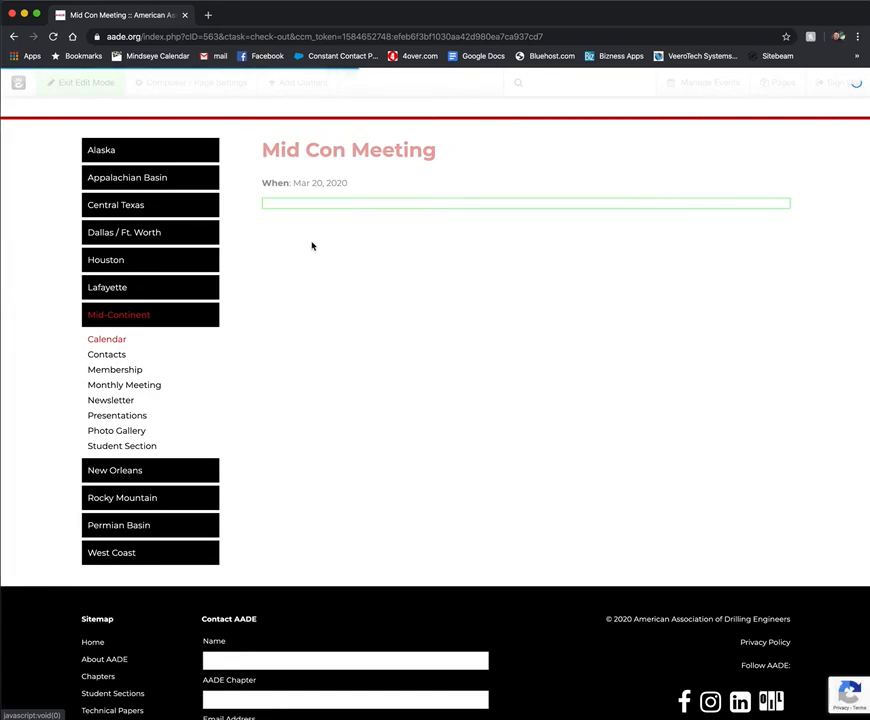
key(super+Tab)
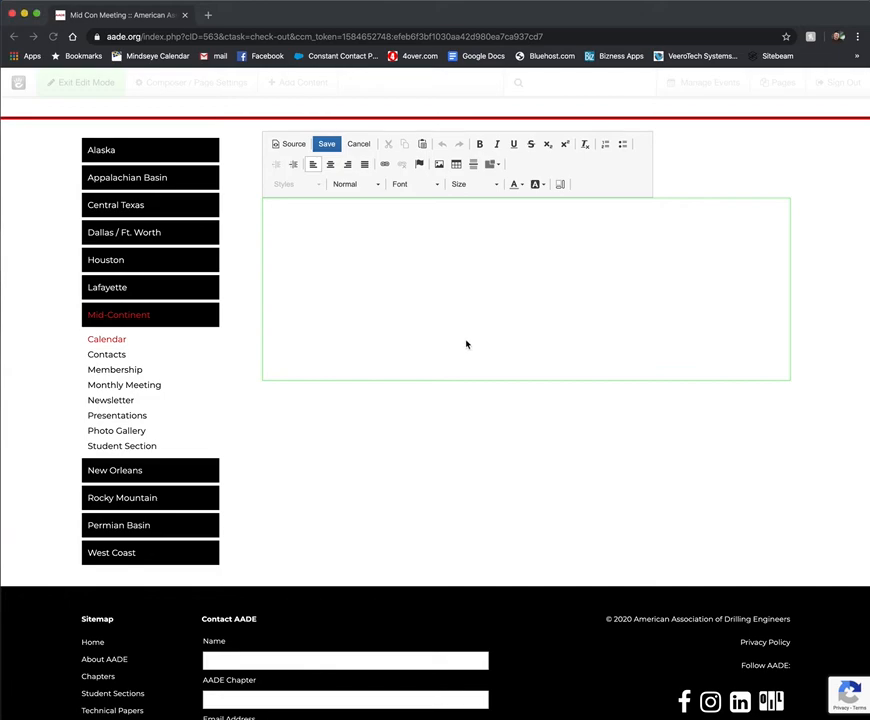
click(311, 254)
text(https://aade-houston.123signup.com/event/registration/rpczt)
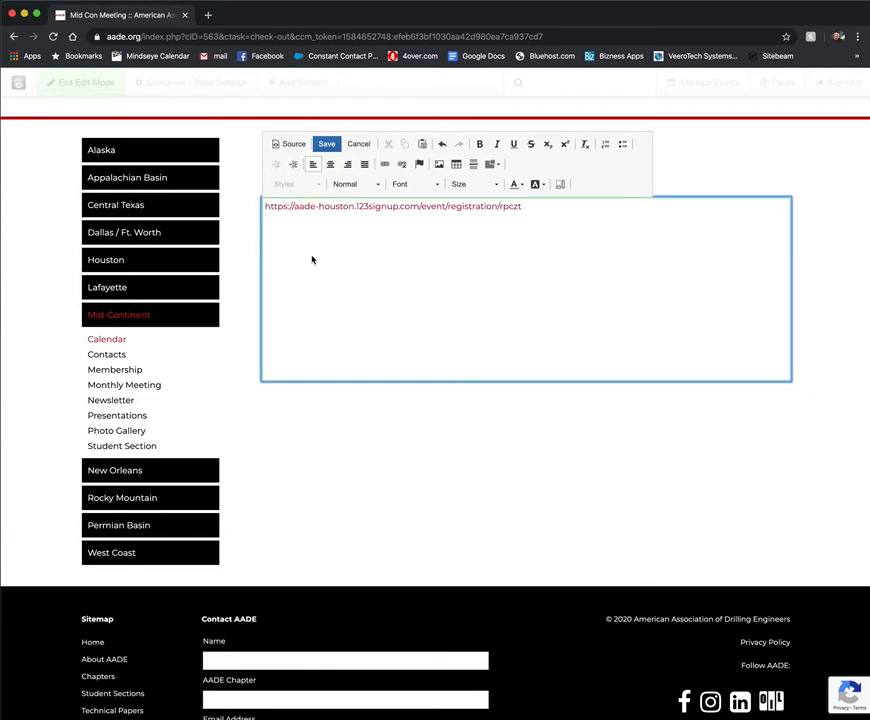
key(super+a)
key(super+c)
key(BackSpace)
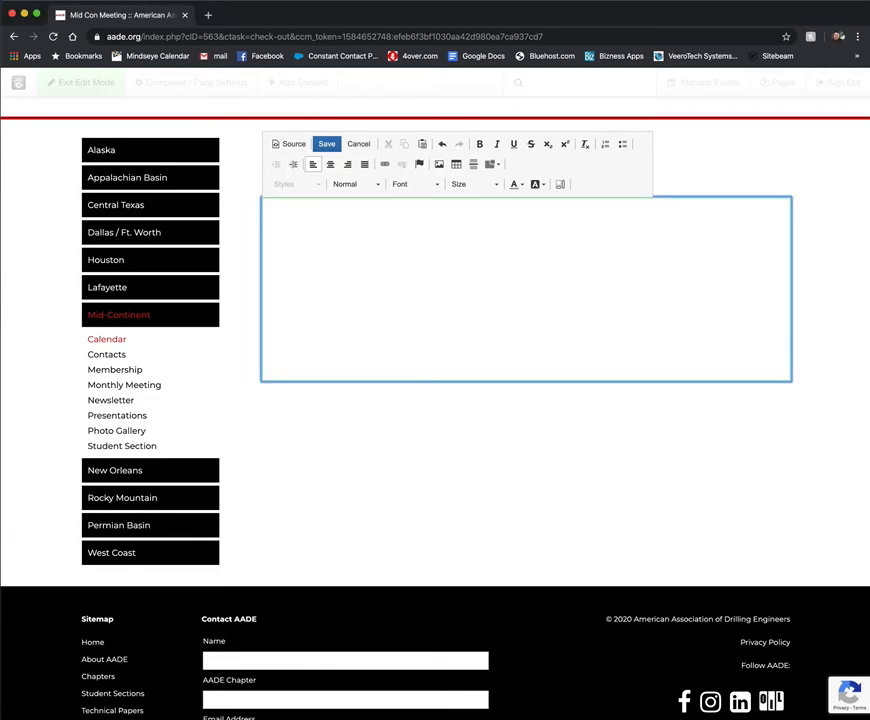
- Paste the copied meeting text with the March 11th deadline, DoubleTree Cranberry discount rate and $200 member cost into the content block
key(super+Tab)
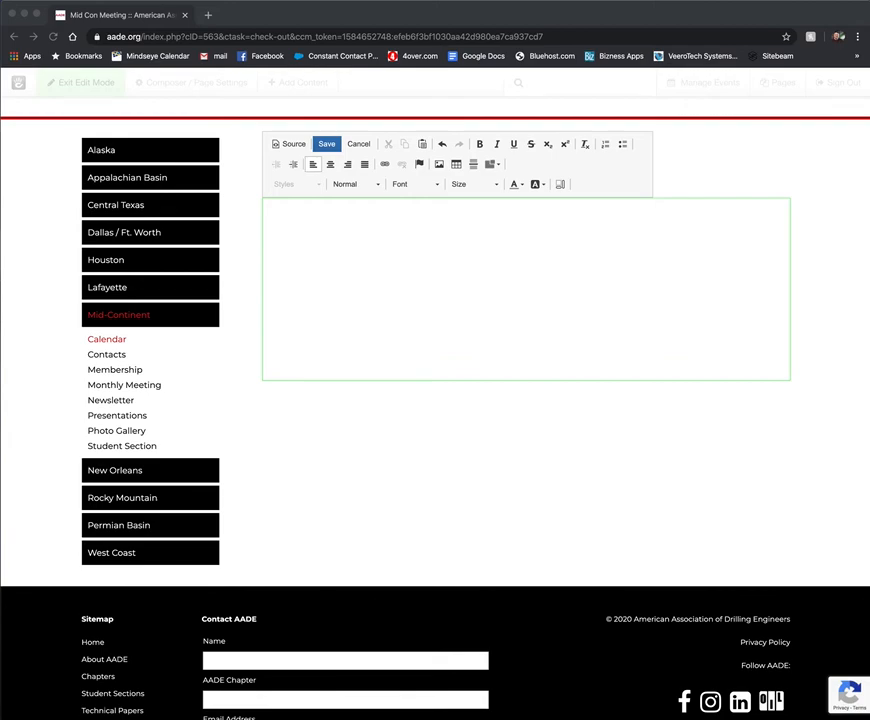
click(315, 270)
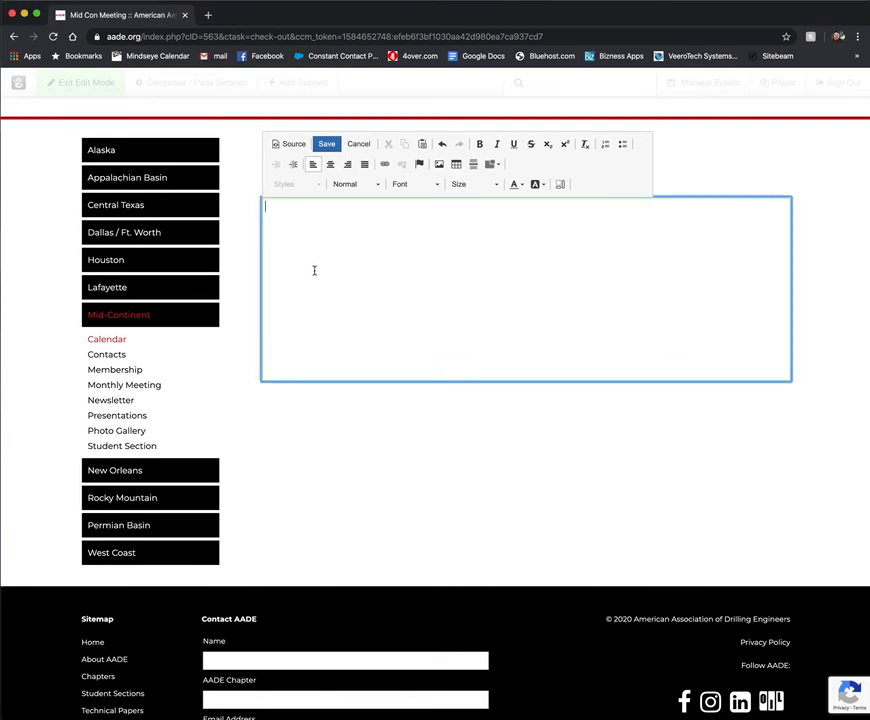
text(Register Now Sponsors fill quickly.  Deadline: Wednesday, March 11th.  Discount rate available at DoubleTree Cranberry; Mention AADE 724-6900 Press 0.  COST: $200 per AADE member and memberships available)
- Remove the blank lines around the deadline, discount rate and COST paragraphs in the content block
click(521, 269)
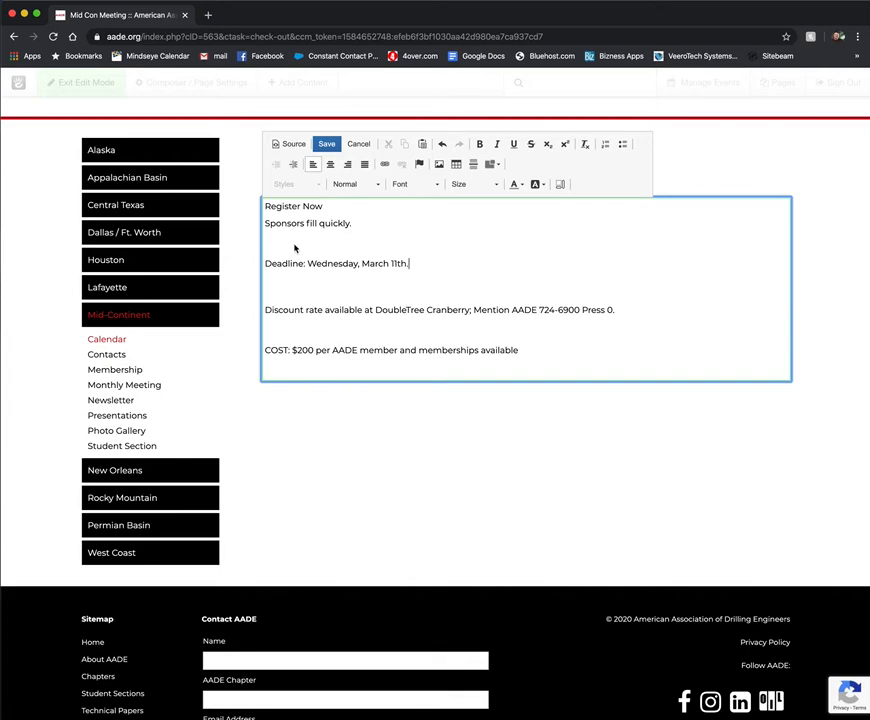
key(BackSpace)
key(Down)
key(Down)
key(BackSpace)
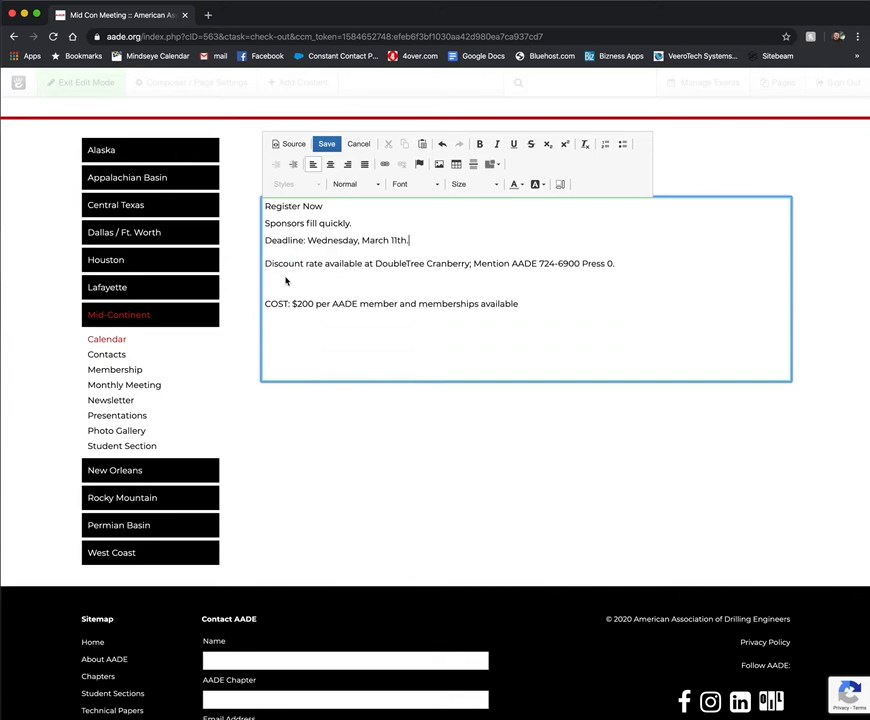
key(Down)
key(Down)
key(BackSpace)
scroll(334, 336, up, 2)
key(Down)
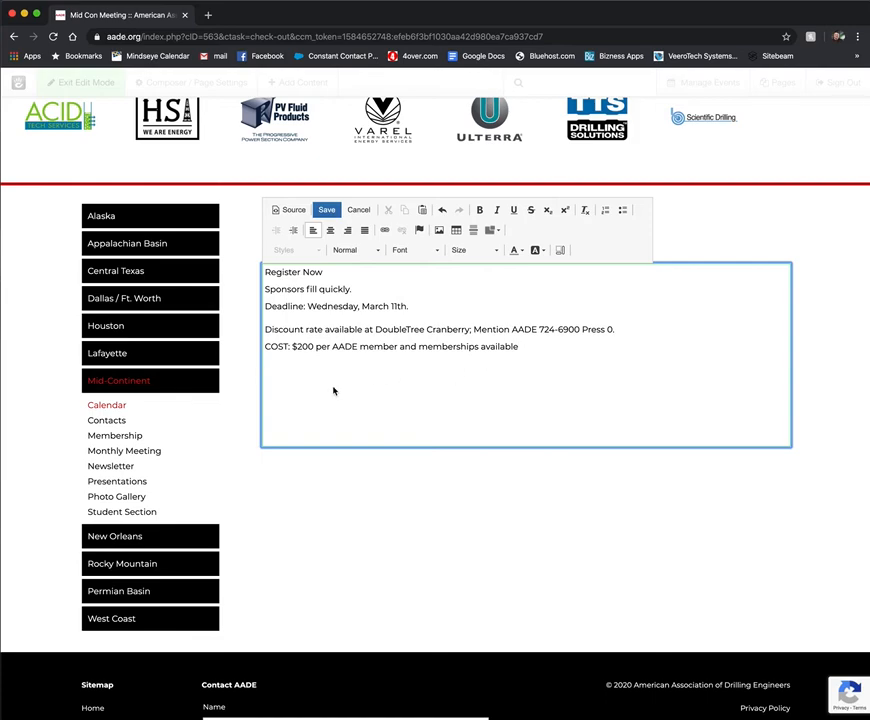
- Upload savethedatetest.jpg to the file manager and insert it as an image below the COST line
click(439, 231)
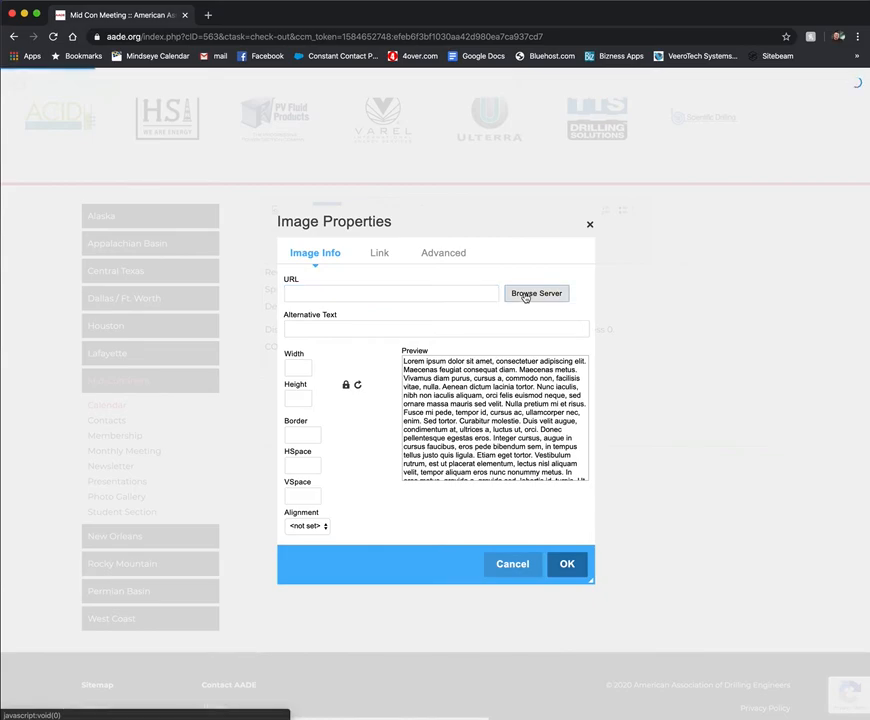
click(525, 296)
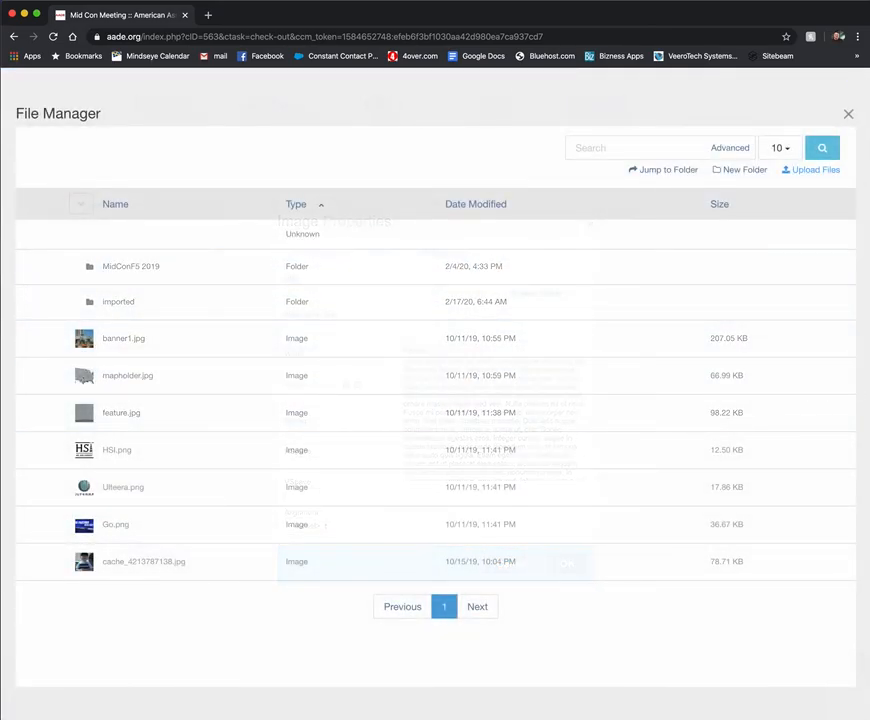
drag(869, 365, 480, 328)
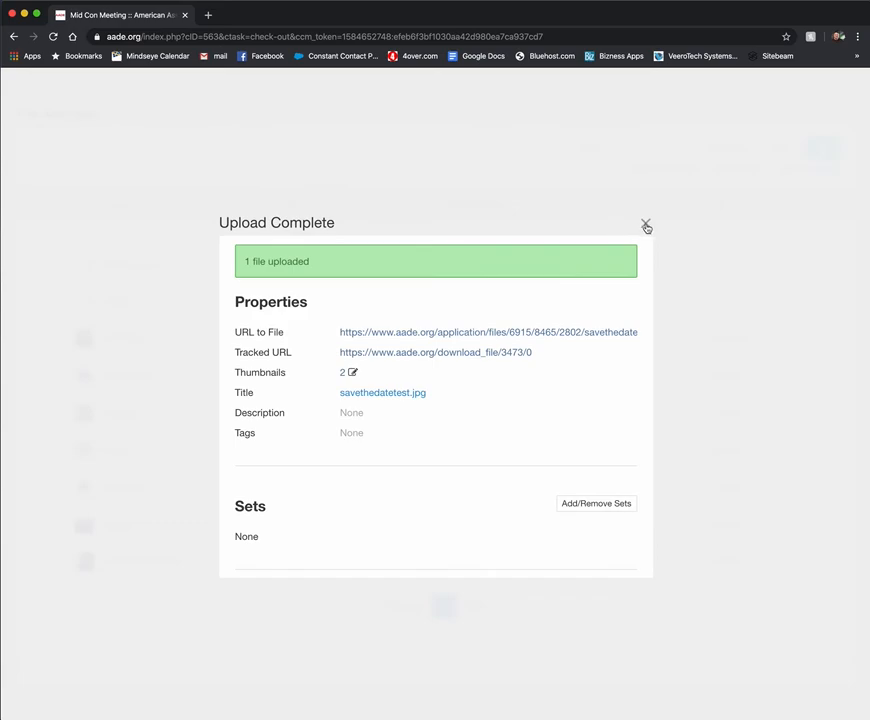
click(645, 225)
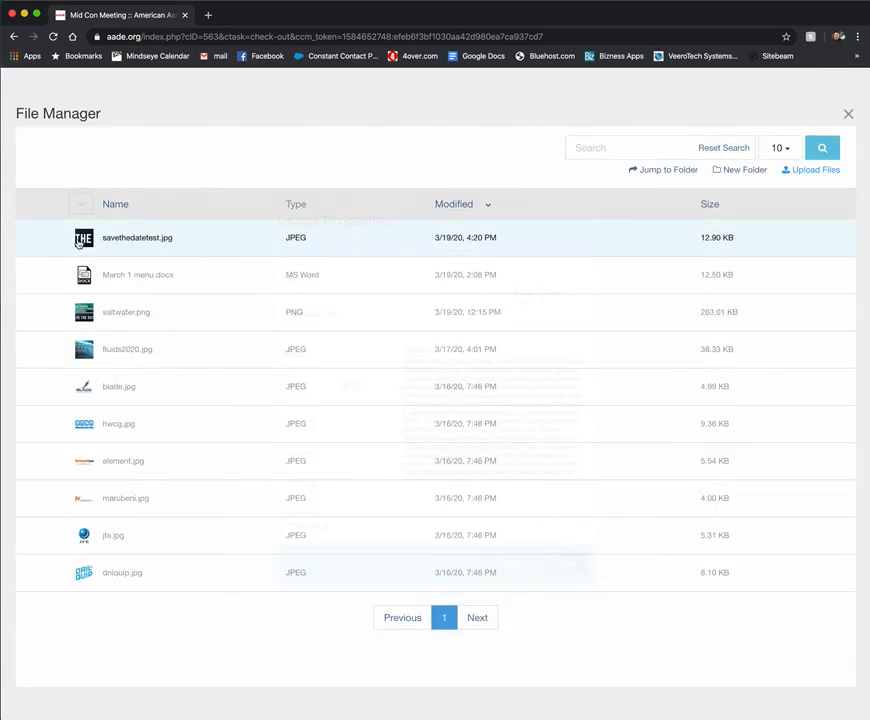
click(117, 241)
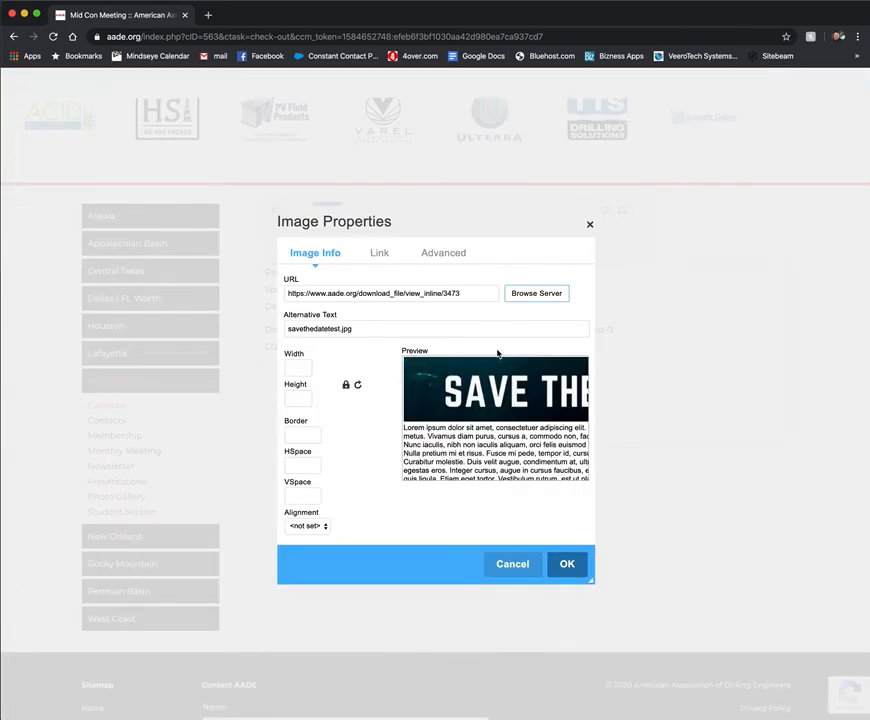
click(567, 564)
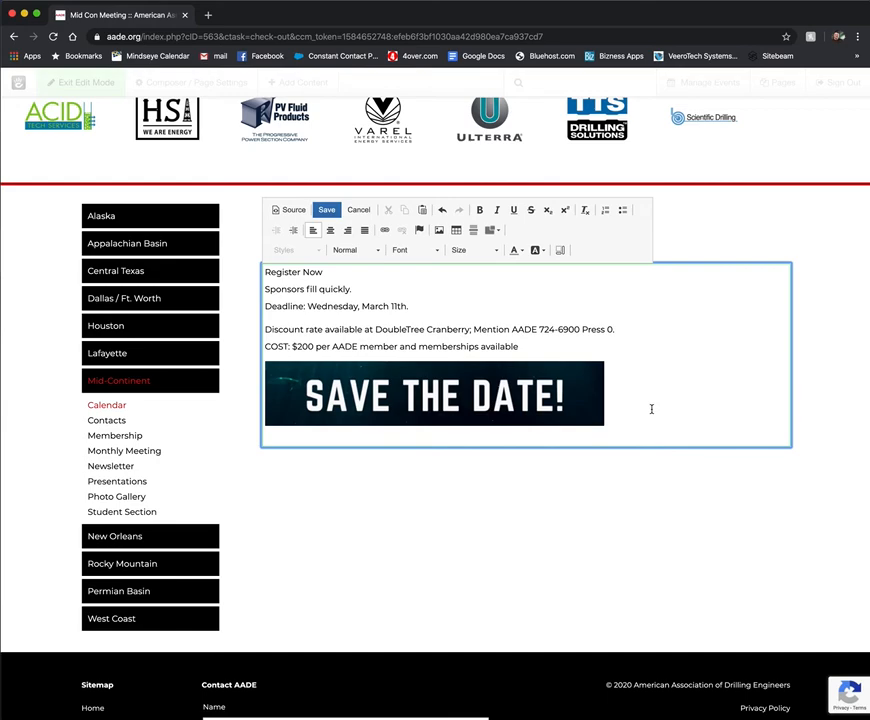
- Add a "Register Here" line below the Save the Date image in the content block
key(Return)
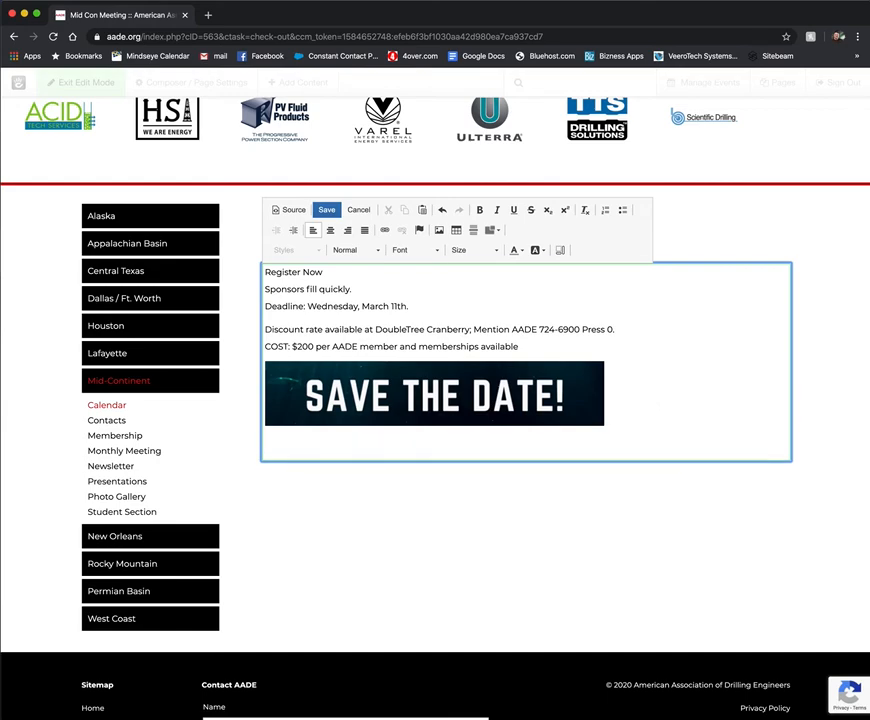
key(super+Tab)
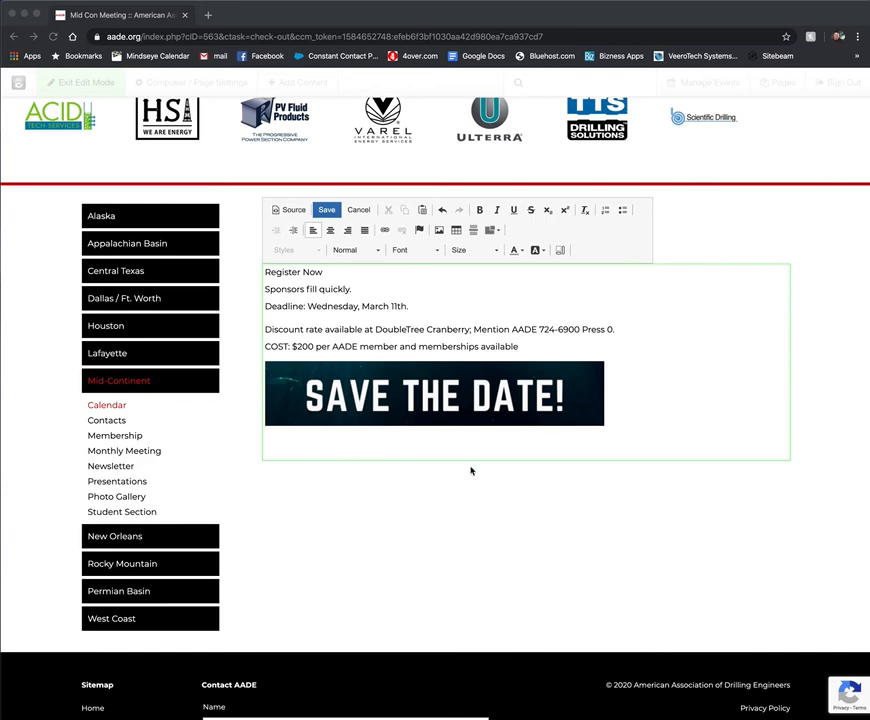
click(309, 447)
text(Register Here)
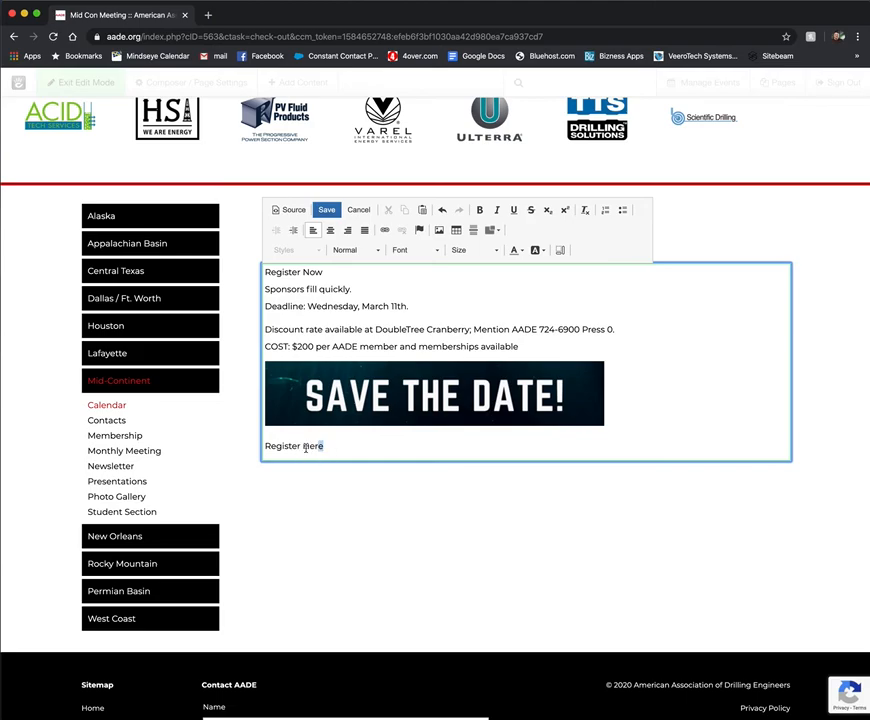
drag(324, 447, 260, 450)
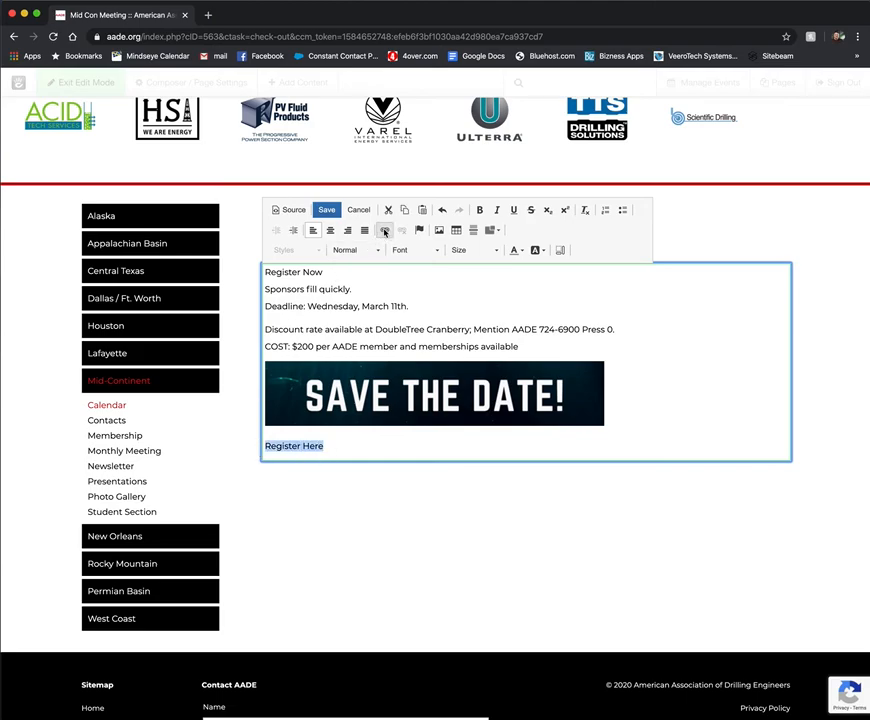
click(384, 231)
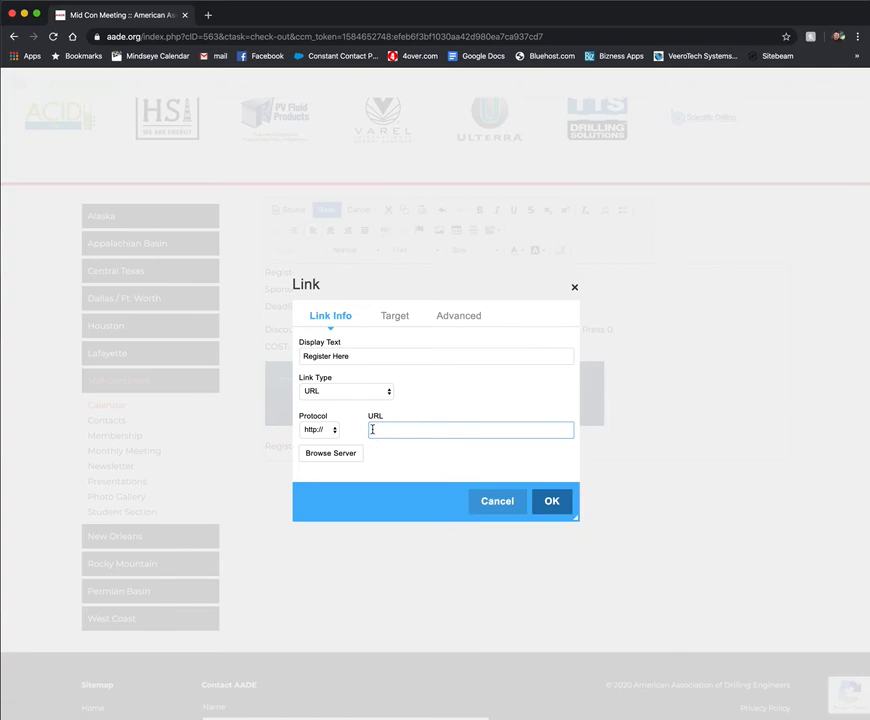
key(super+v)
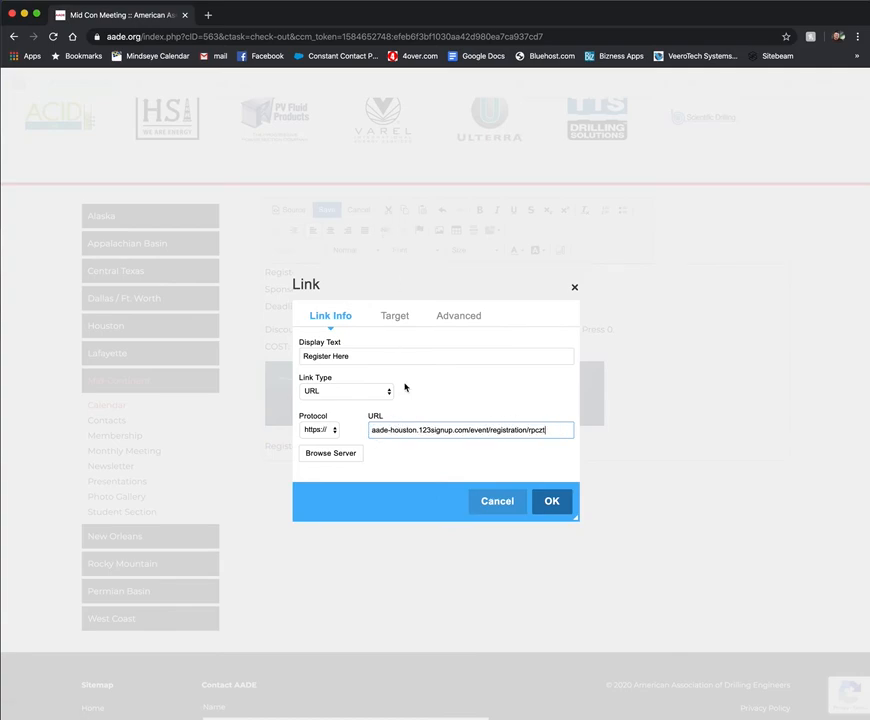
click(395, 320)
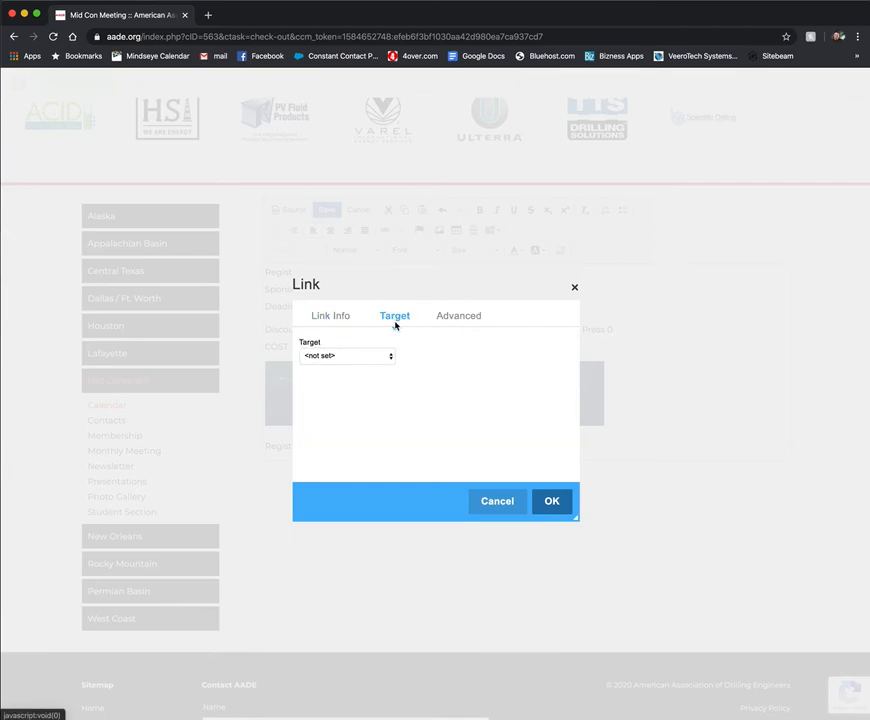
click(375, 354)
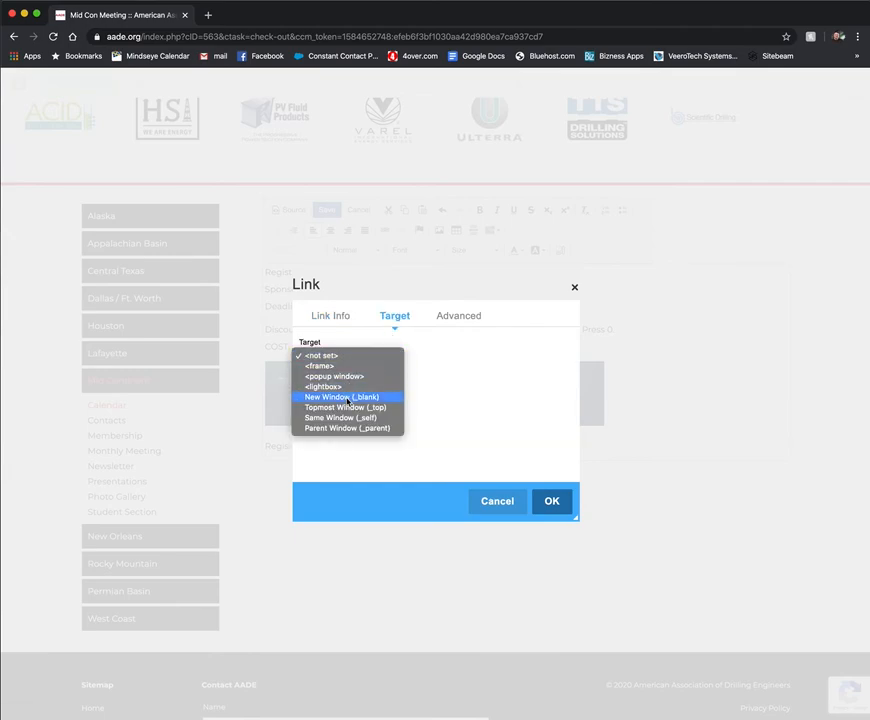
click(362, 396)
click(553, 502)
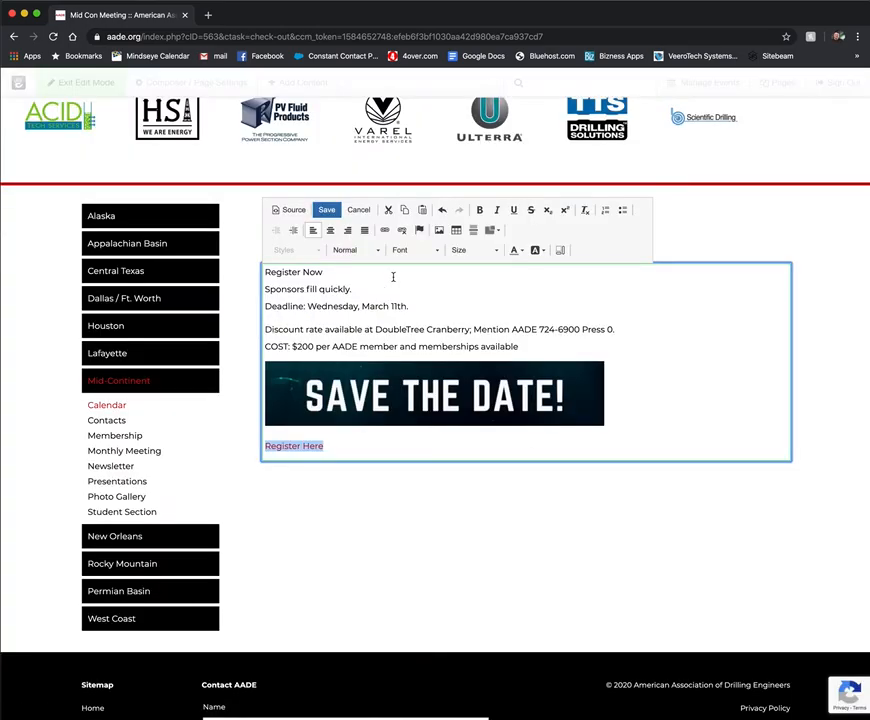
- Save the content block and publish the changes to the Mid Con Meeting page
click(326, 210)
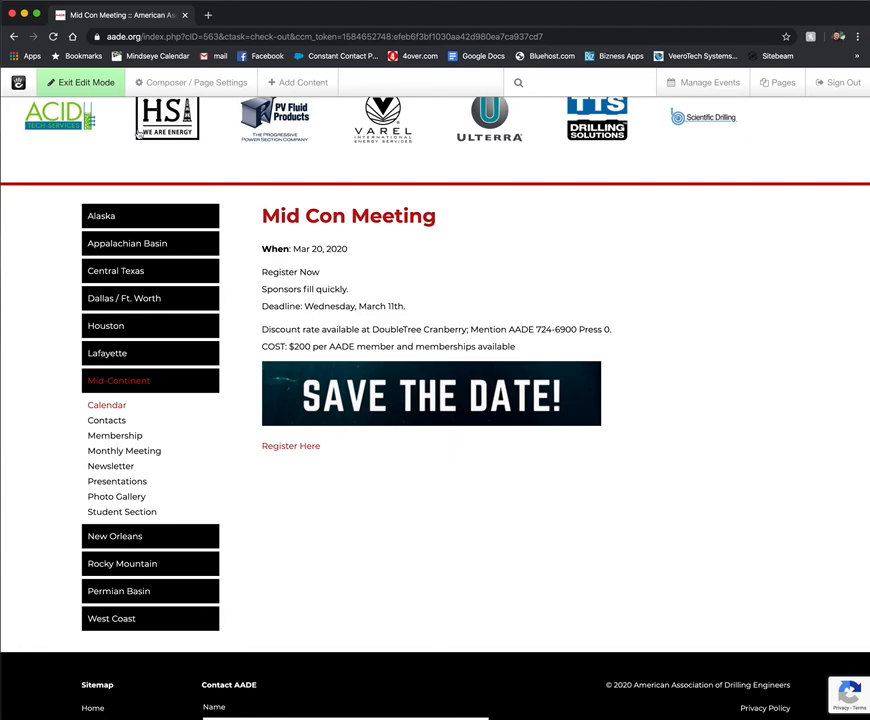
click(89, 83)
click(80, 196)
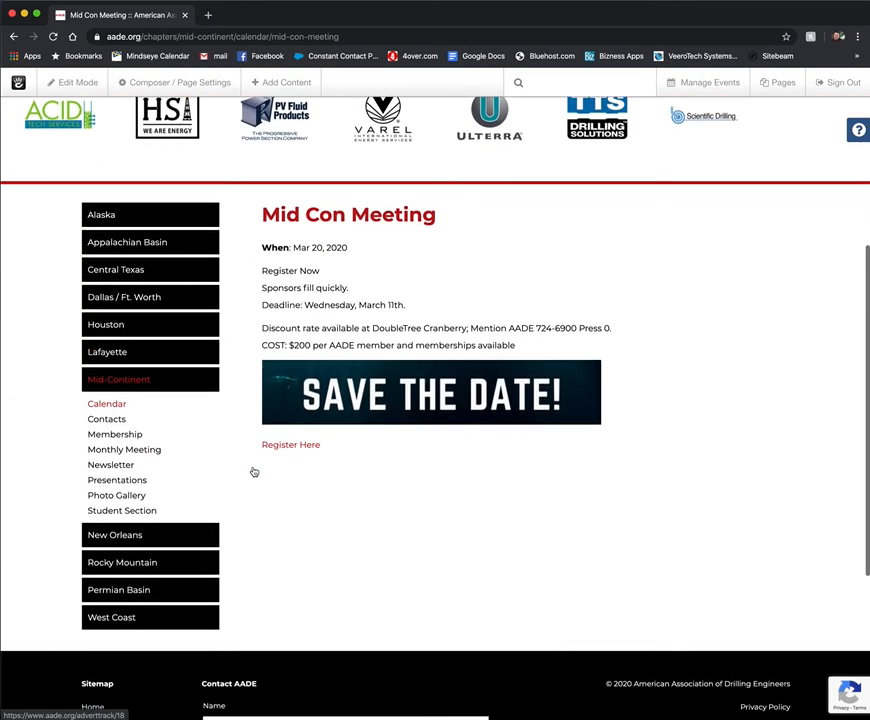
- Open the Mid Con Meeting from the Mid-Continent chapter page and review its published detail page
click(121, 370)
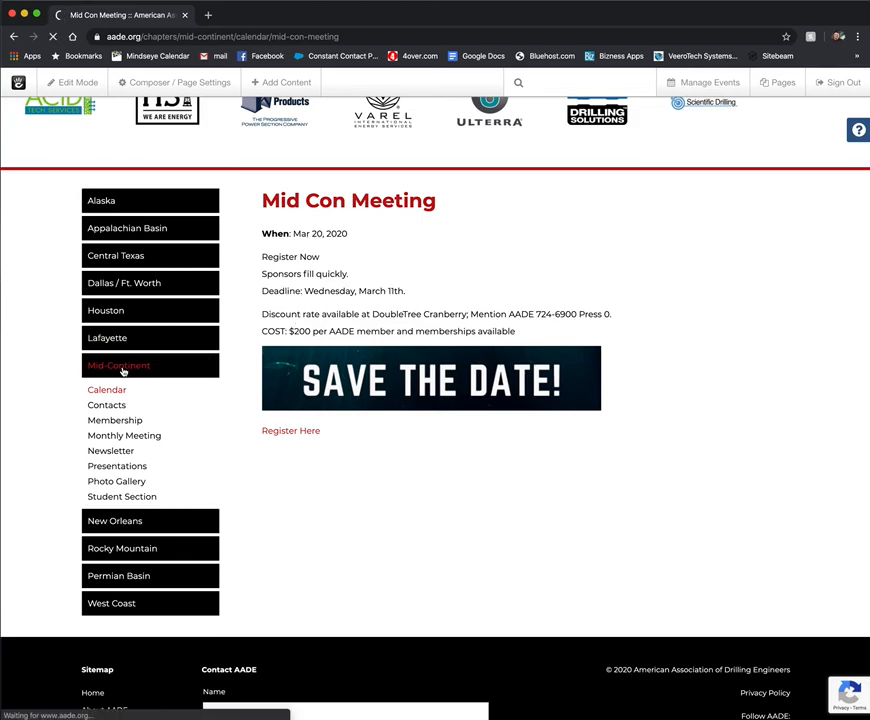
scroll(515, 491, down, 4)
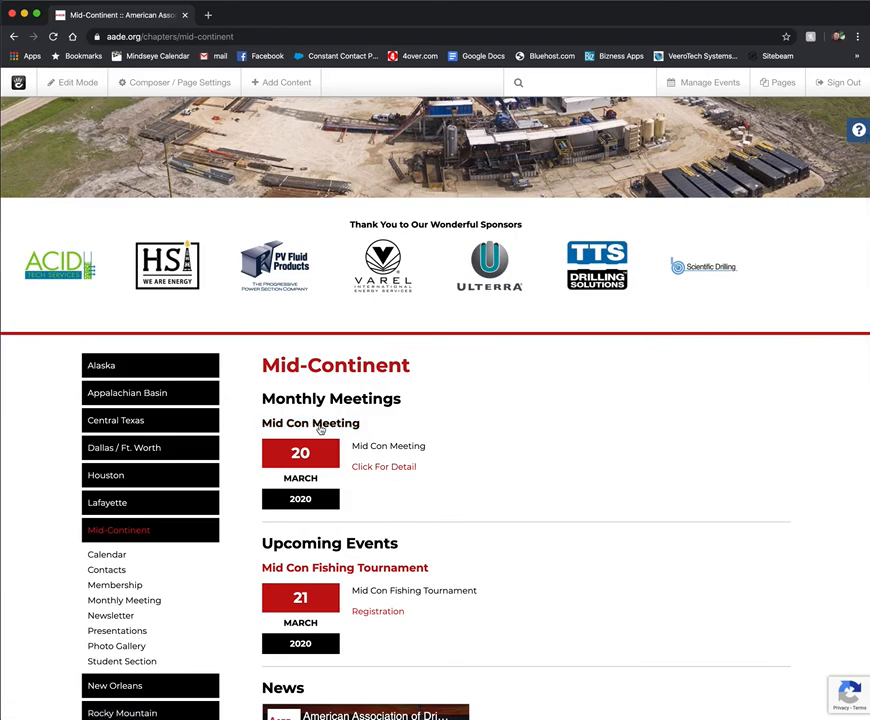
click(296, 427)
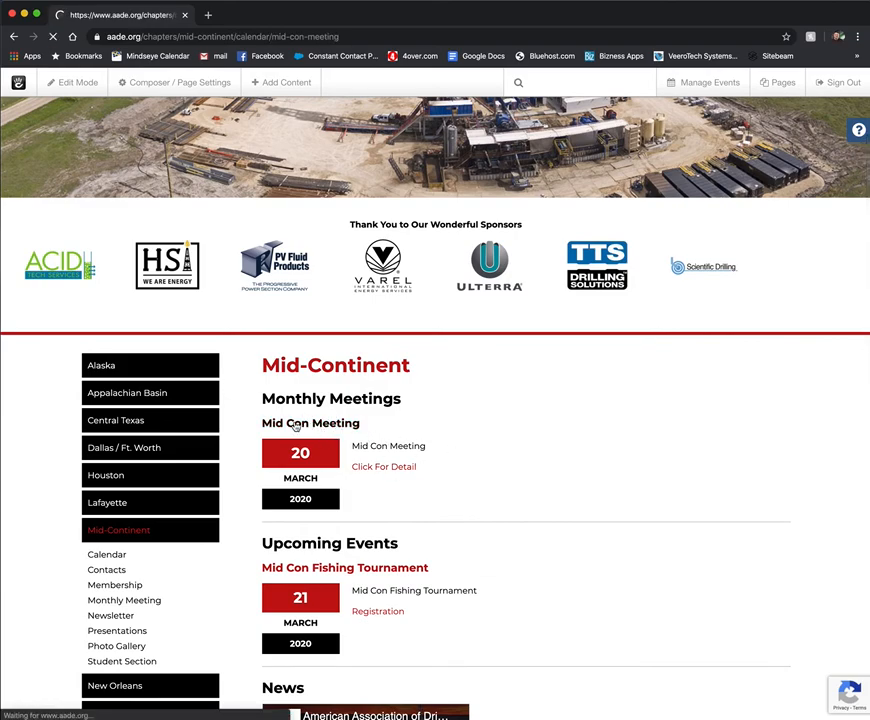
scroll(528, 517, down, 4)
scroll(528, 517, down, 2)
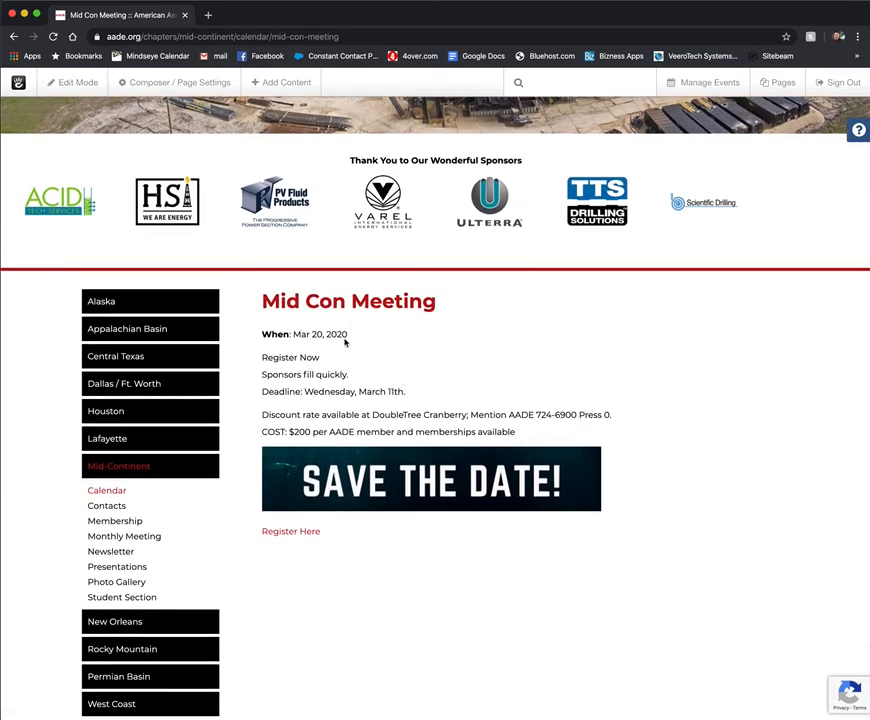
- Return to the Mid-Continent chapter page, test the Mid Con Fishing Tournament's Registration link and review the event listings
click(120, 467)
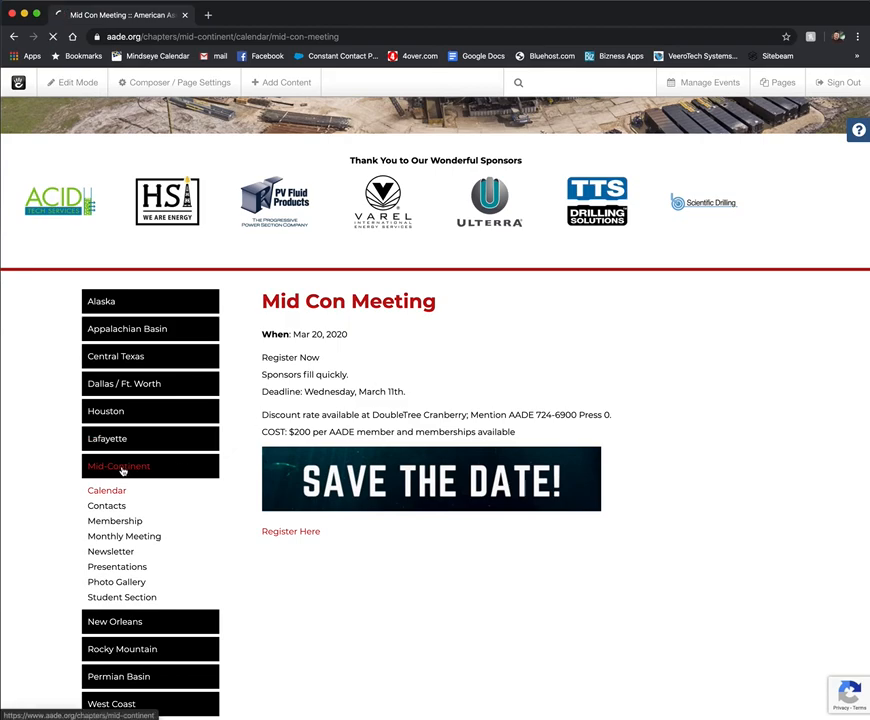
scroll(497, 505, down, 3)
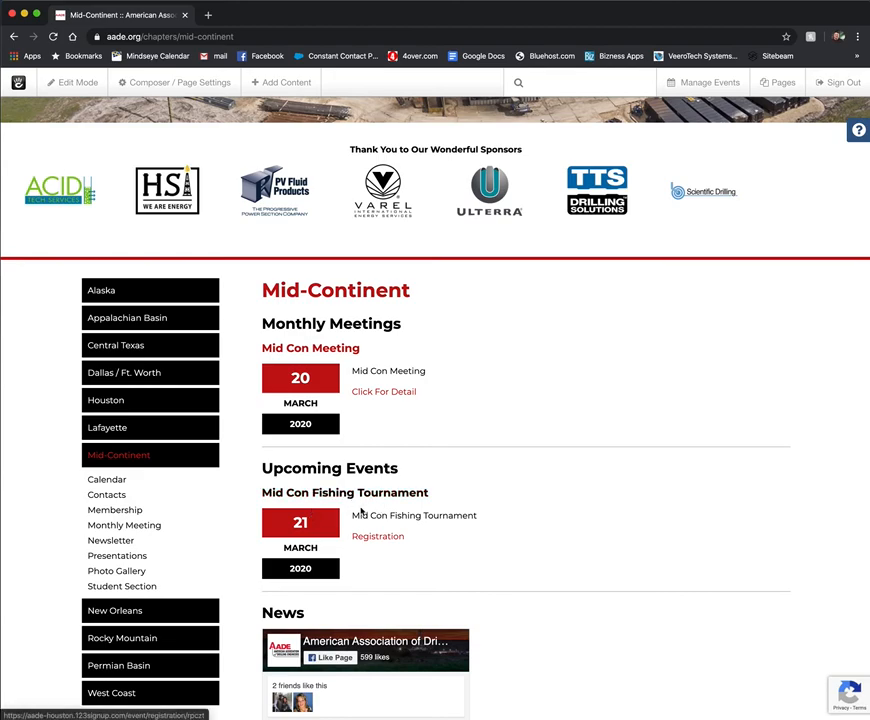
click(388, 538)
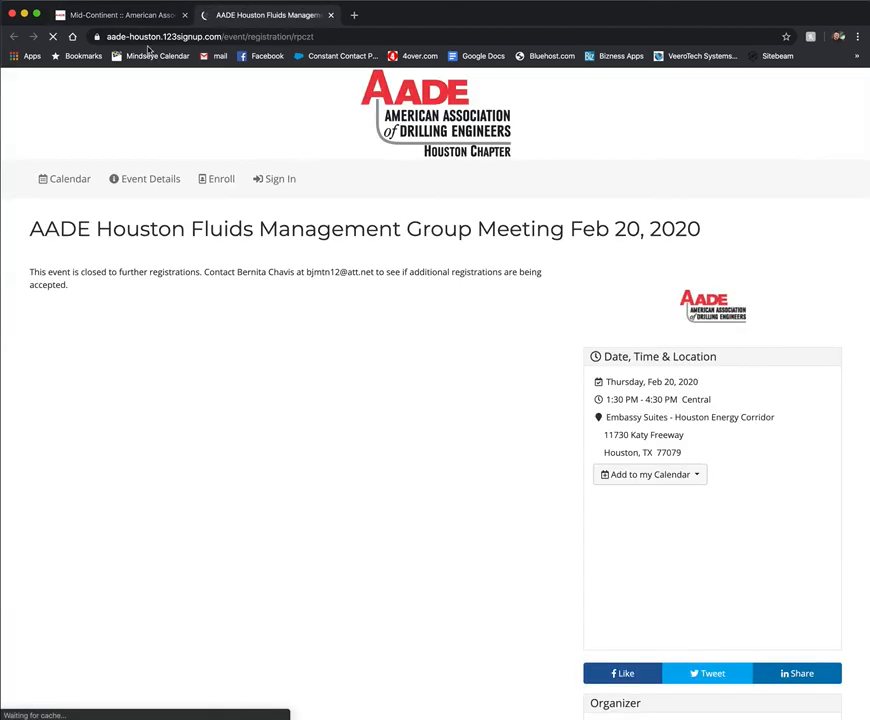
click(331, 15)
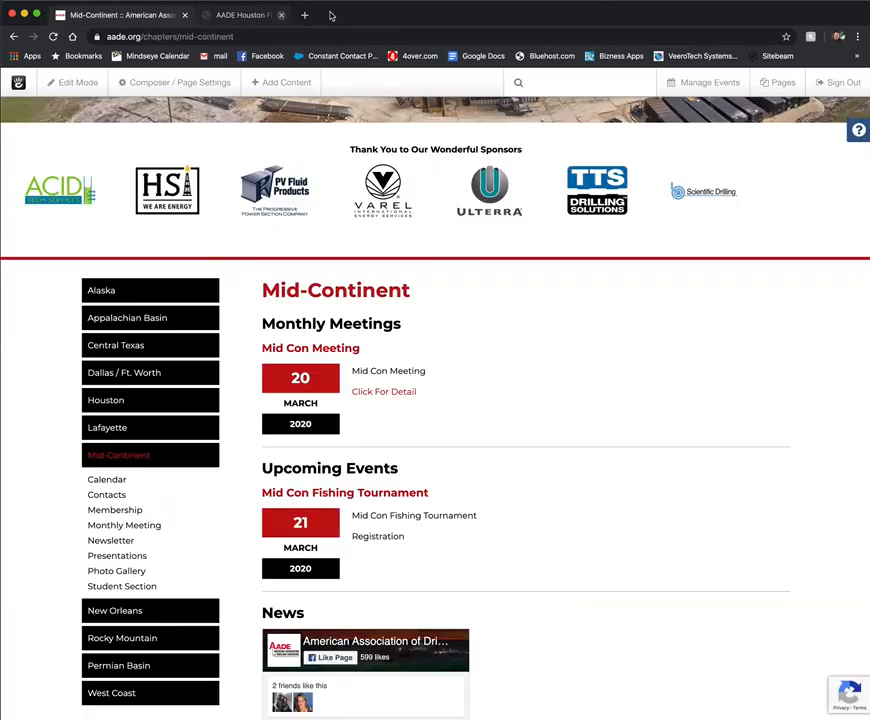
scroll(383, 507, down, 3)
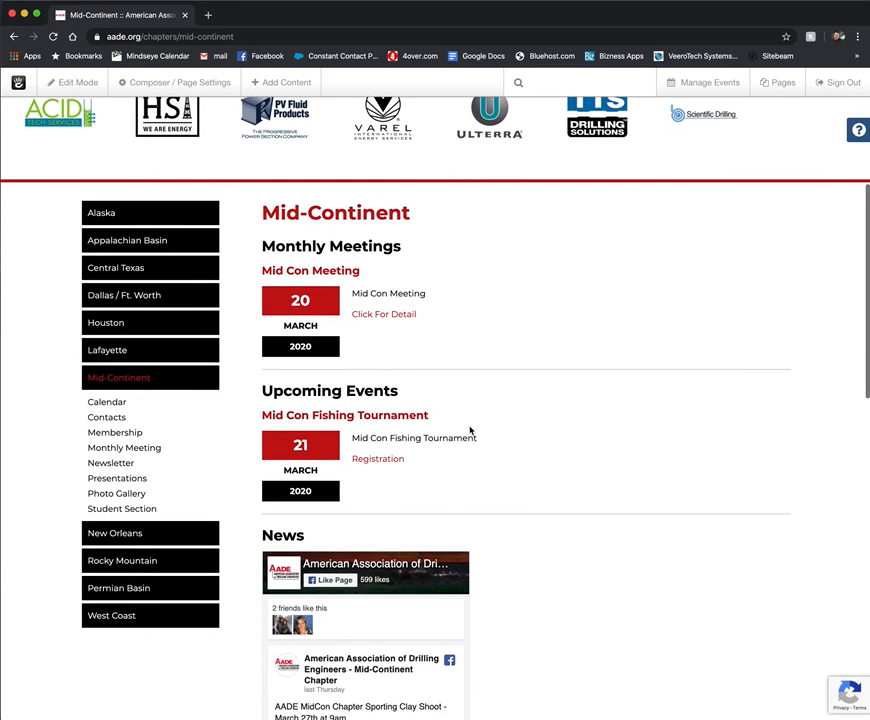
scroll(466, 356, up, 1)
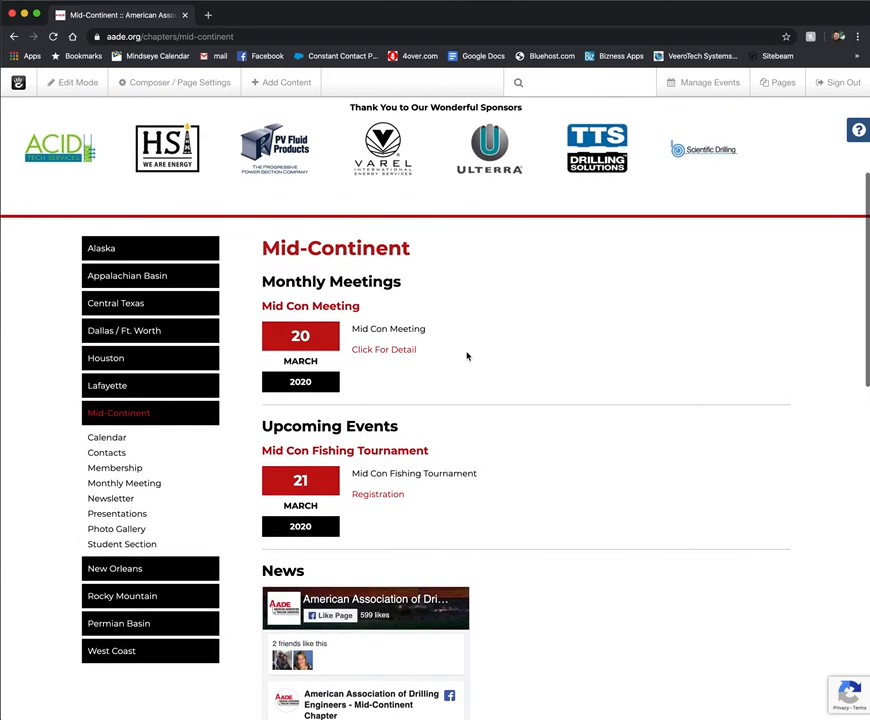
scroll(487, 449, up, 4)
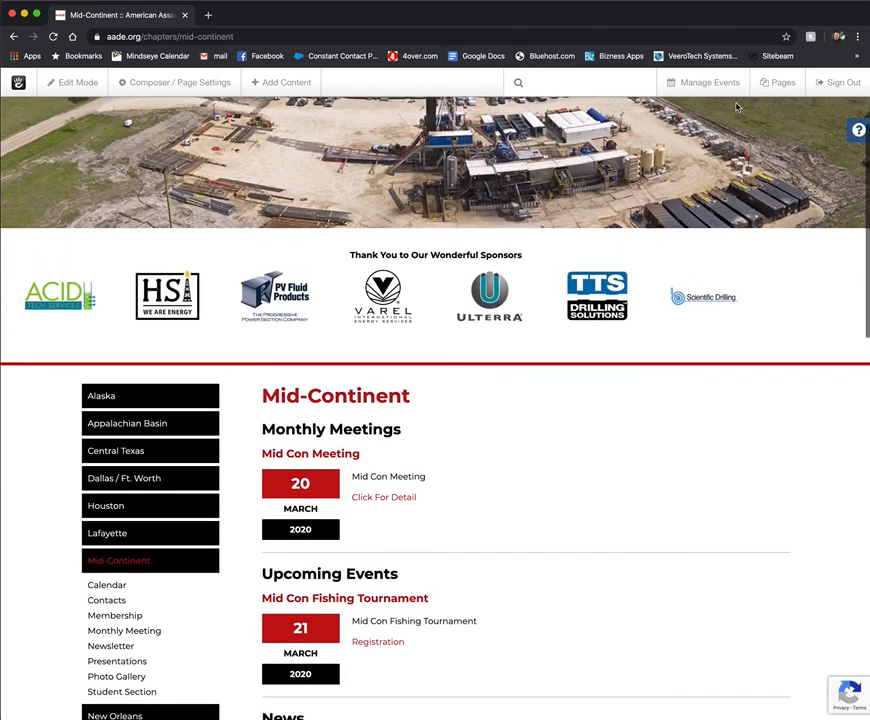
- Delete the Mid Con Meeting event on March 20 from the event manager's calendar
click(706, 83)
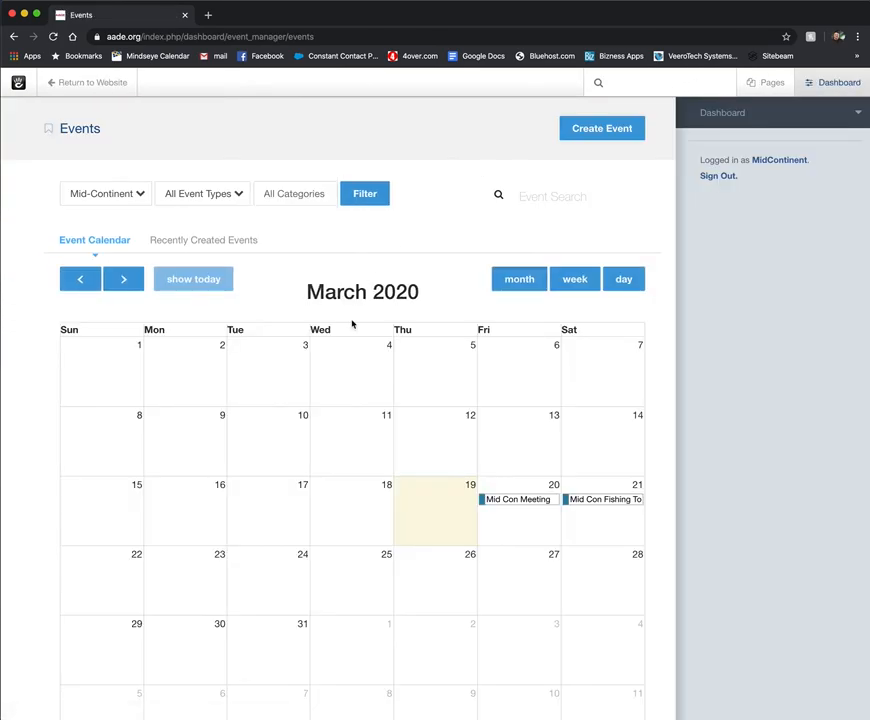
scroll(460, 399, down, 2)
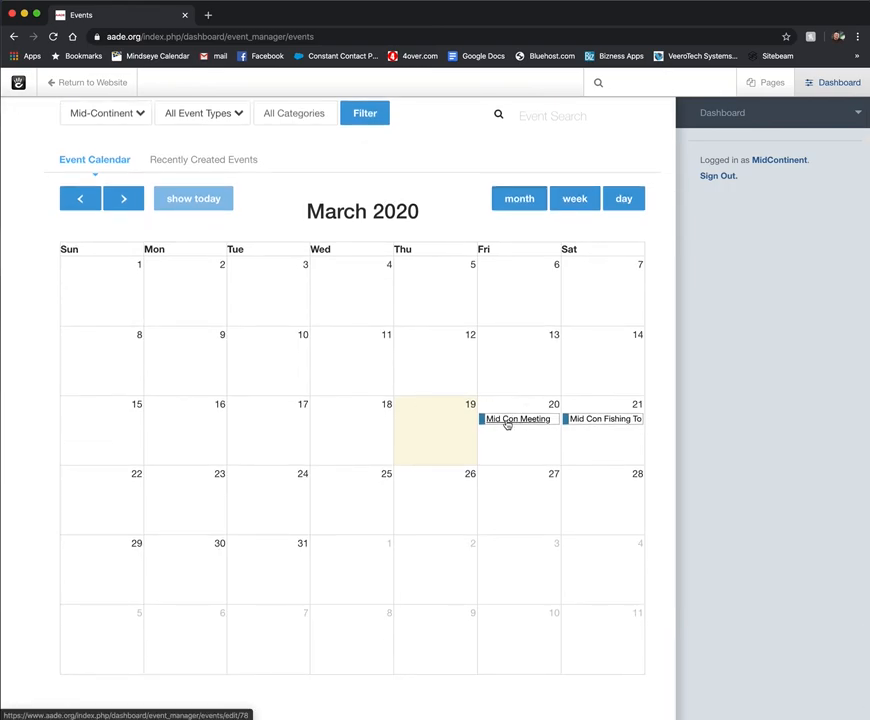
click(502, 421)
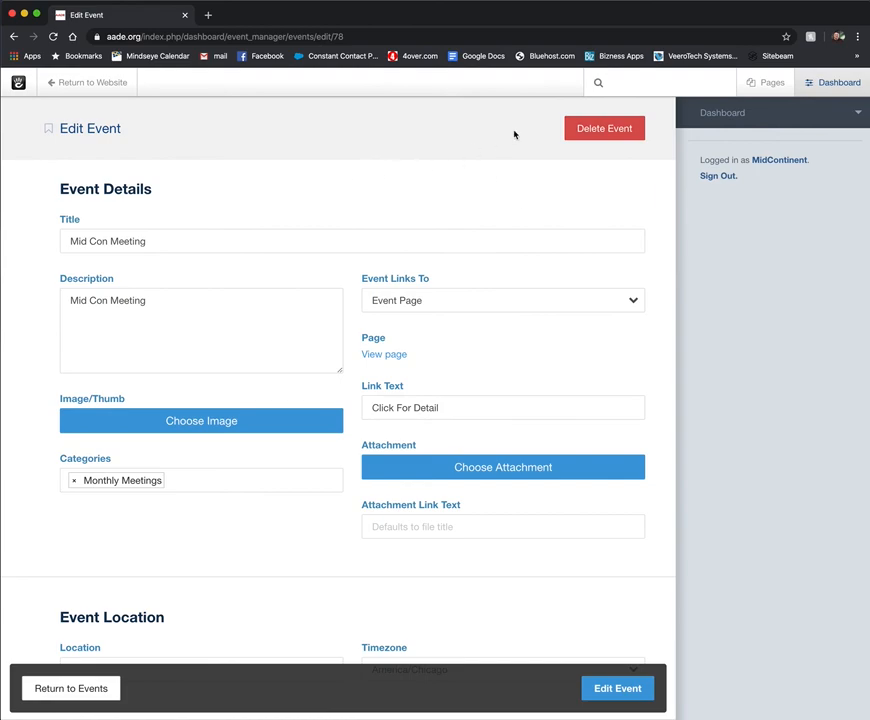
click(602, 130)
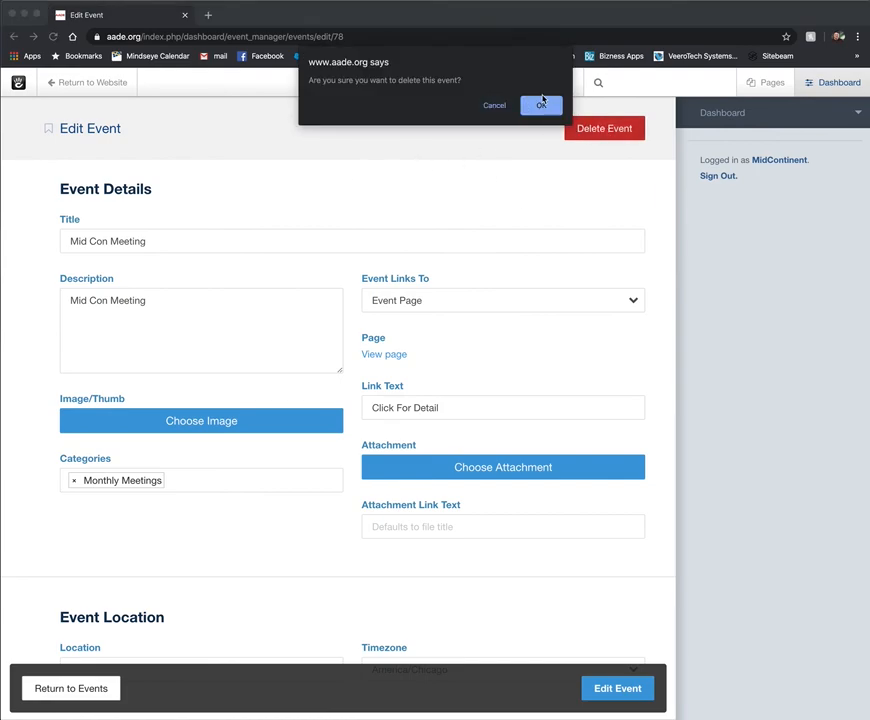
click(541, 105)
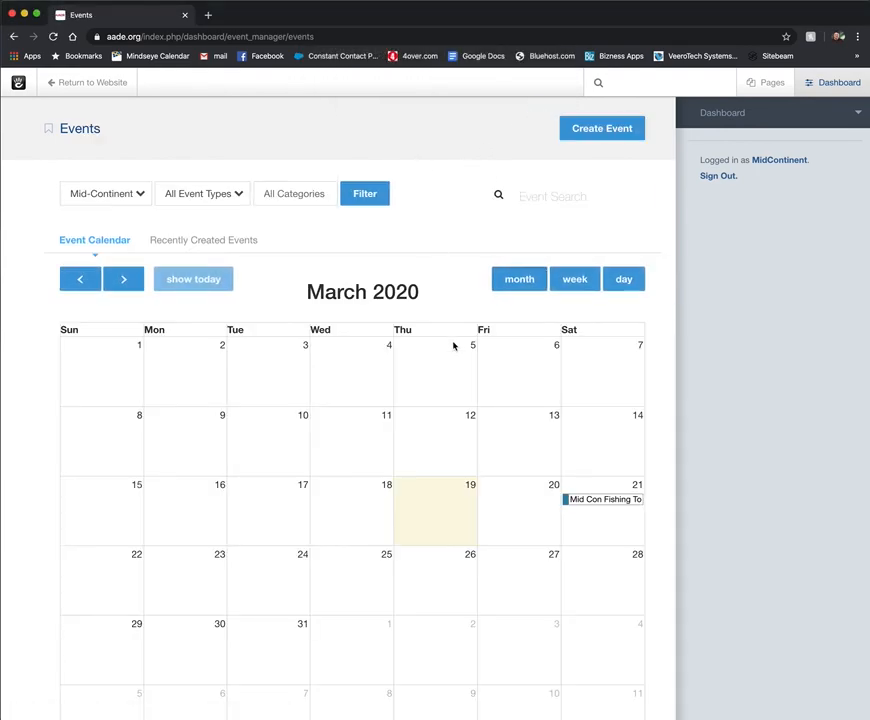
- Delete the Mid Con Fishing Tournament event on March 21 and check the event listings on the Mid-Continent chapter page
click(606, 501)
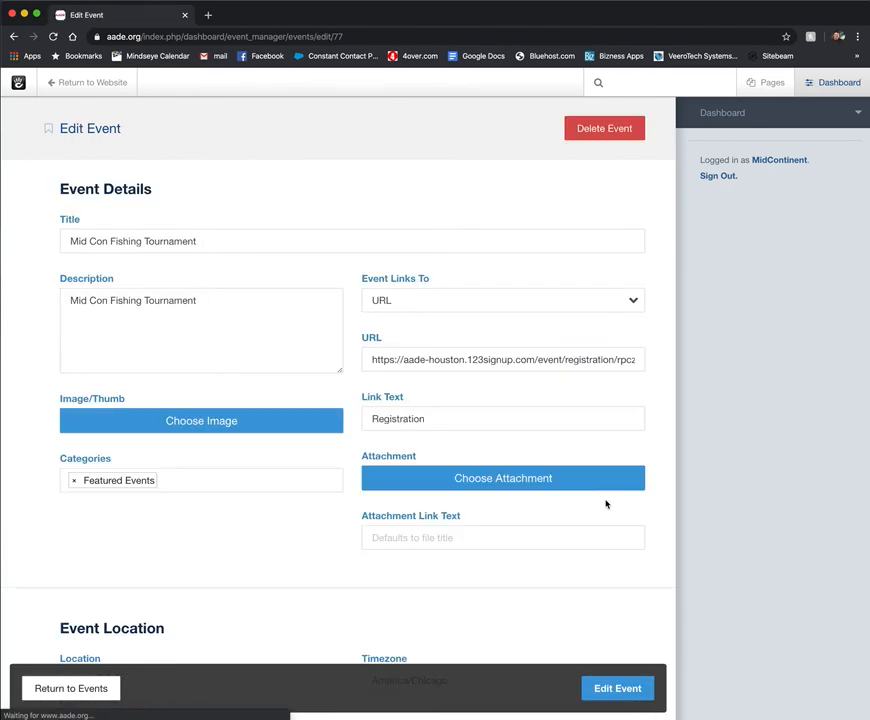
click(591, 131)
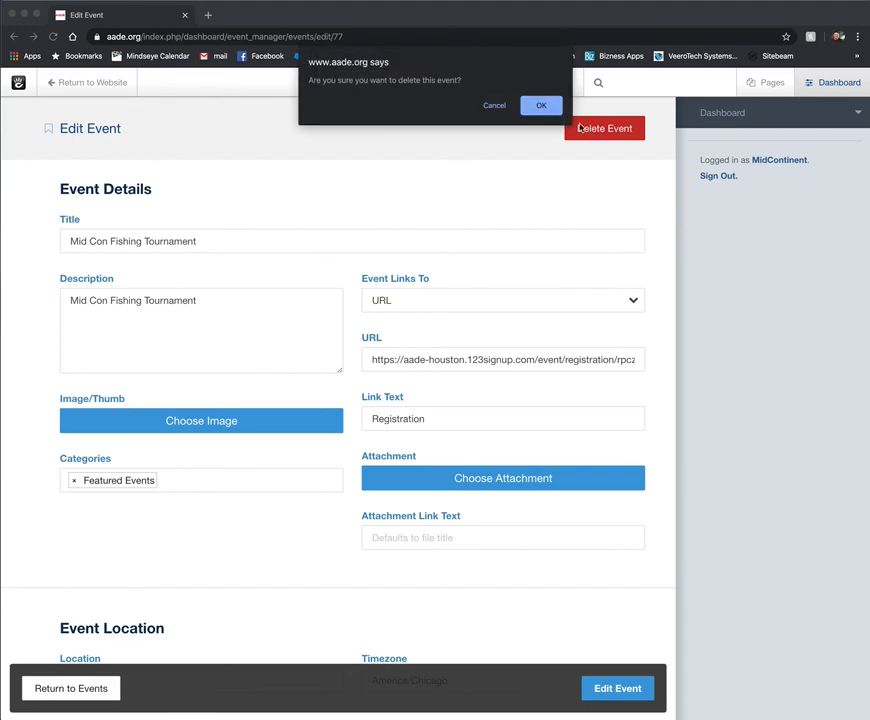
click(537, 106)
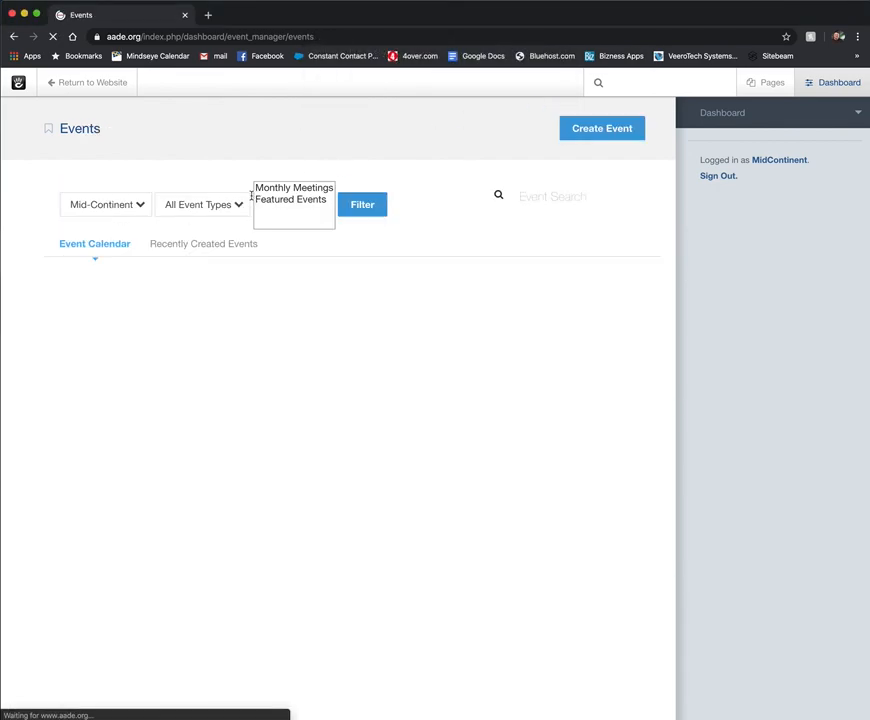
click(77, 91)
scroll(289, 386, down, 5)
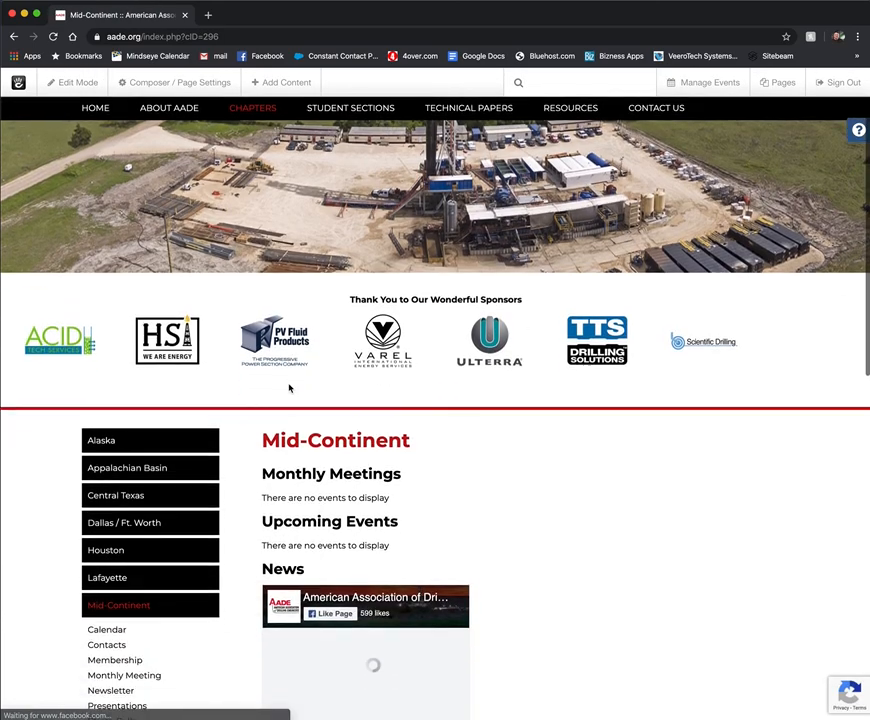